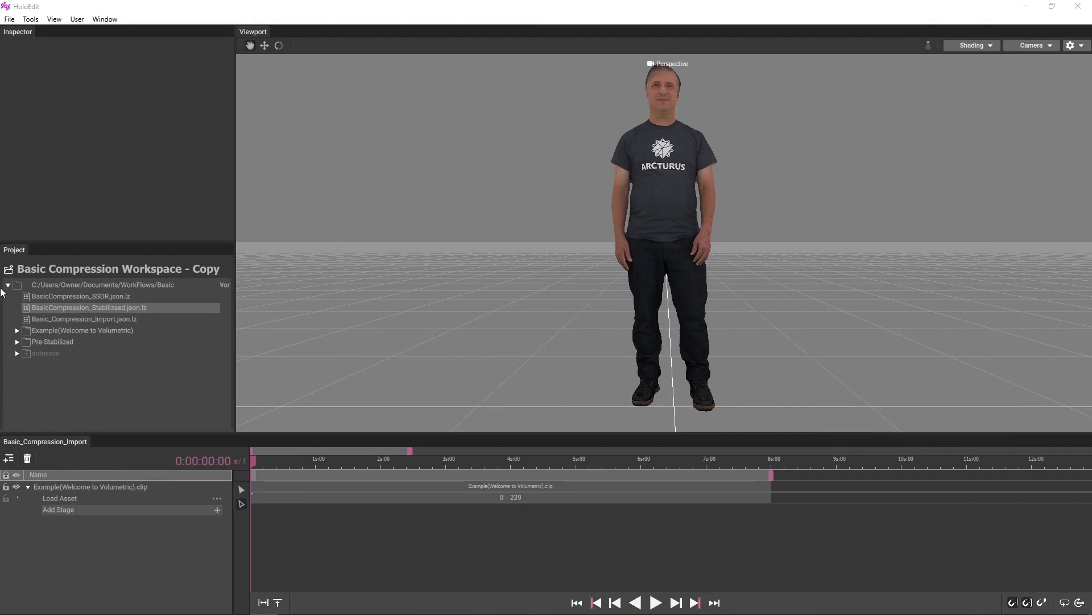
# Step: Add a Stabilize Mesh stage to the Example(Welcome to Volumetric) clip
pyautogui.click(218, 509)
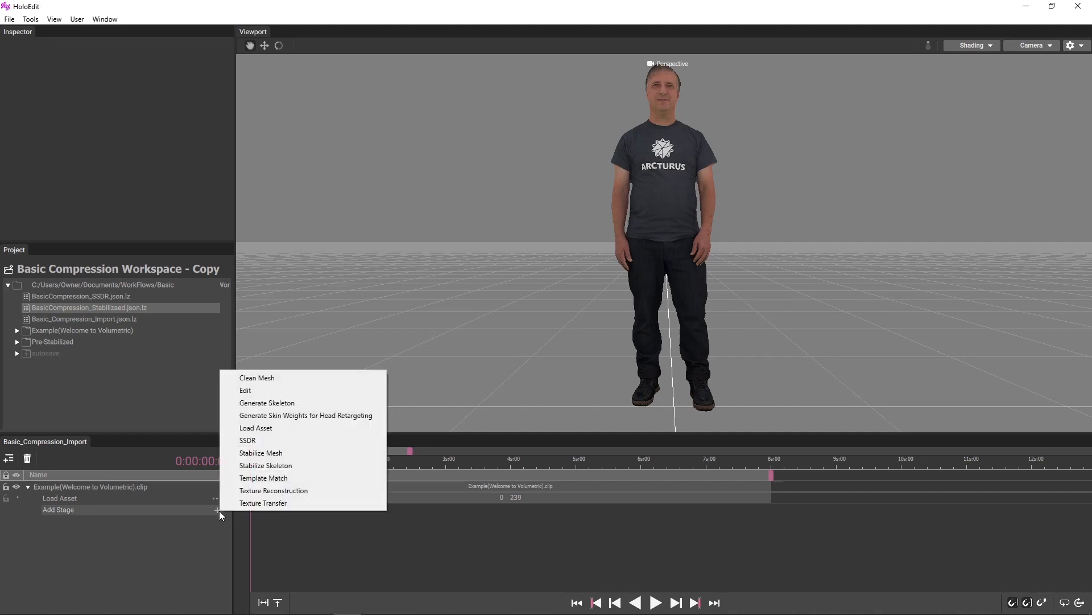
pyautogui.click(308, 453)
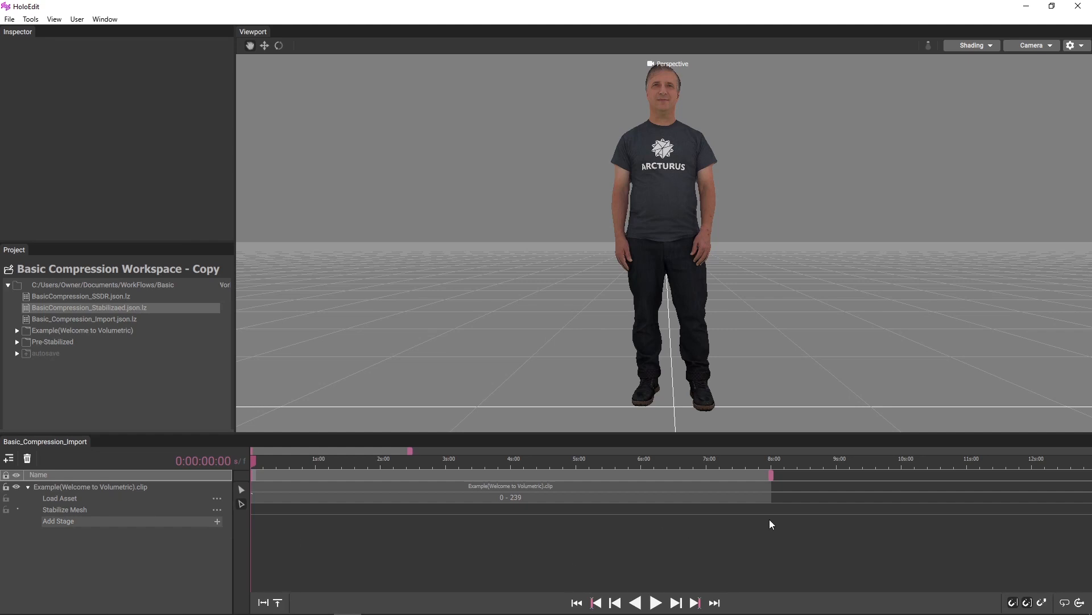
# Step: Add a Stabilize Mesh interval by hand across the clip's full length, and delete it again
pyautogui.moveTo(771, 514); pyautogui.dragTo(248, 510)
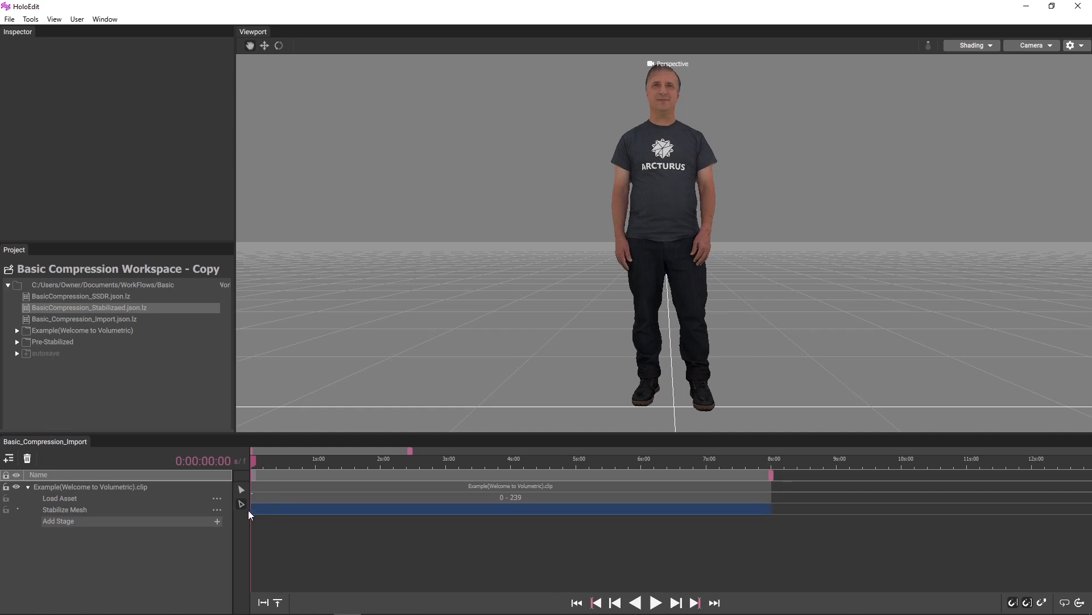
pyautogui.rightClick(265, 512)
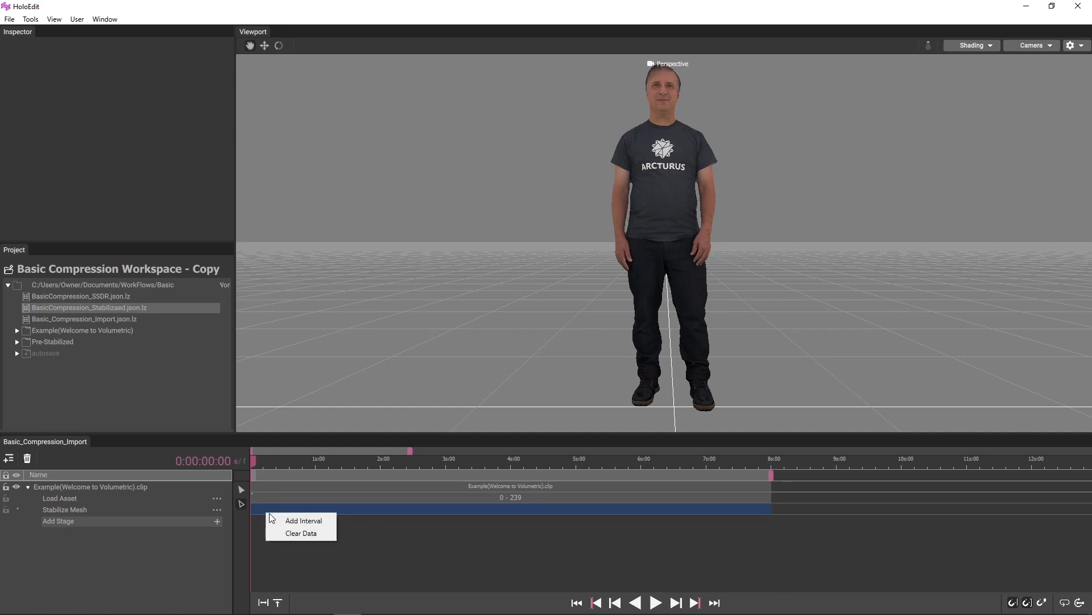
pyautogui.click(301, 521)
pyautogui.rightClick(523, 511)
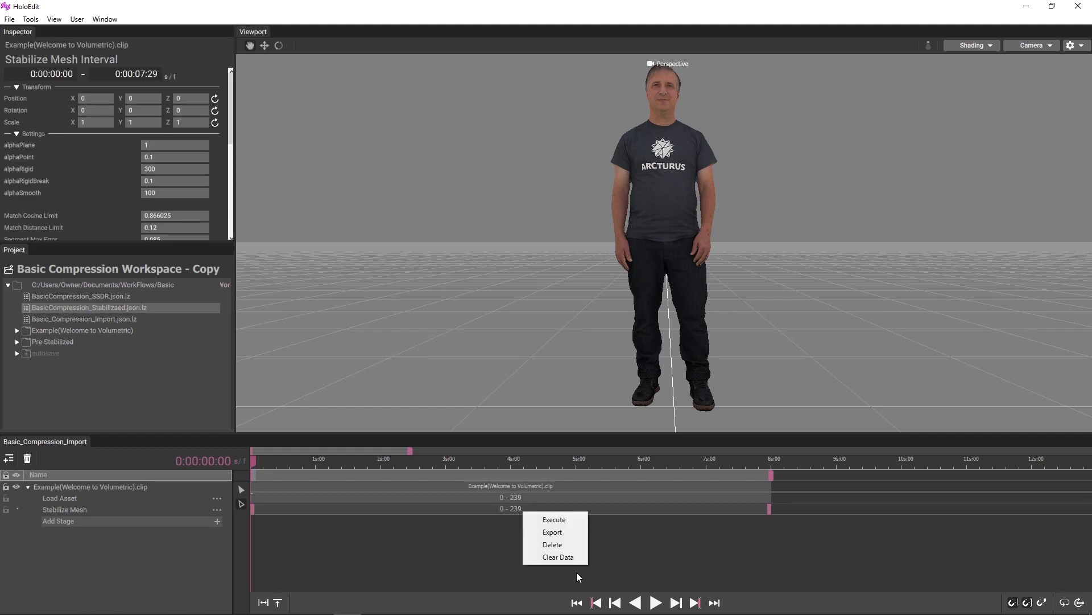
pyautogui.click(575, 545)
# Step: Propagate the Load Asset interval to the Stabilize Mesh stage and select the resulting interval
pyautogui.rightClick(802, 499)
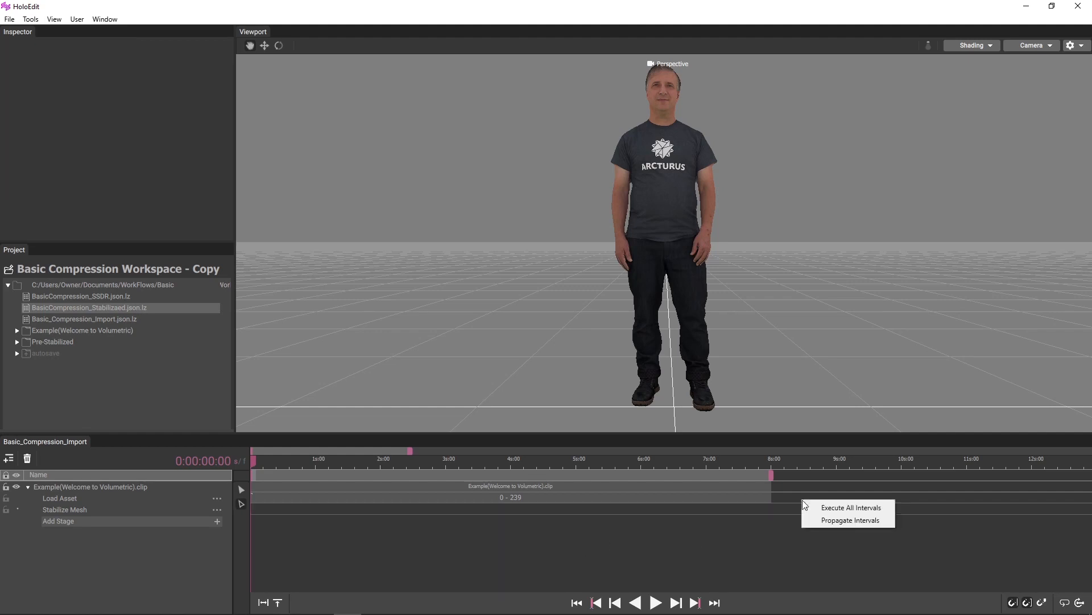
pyautogui.click(821, 519)
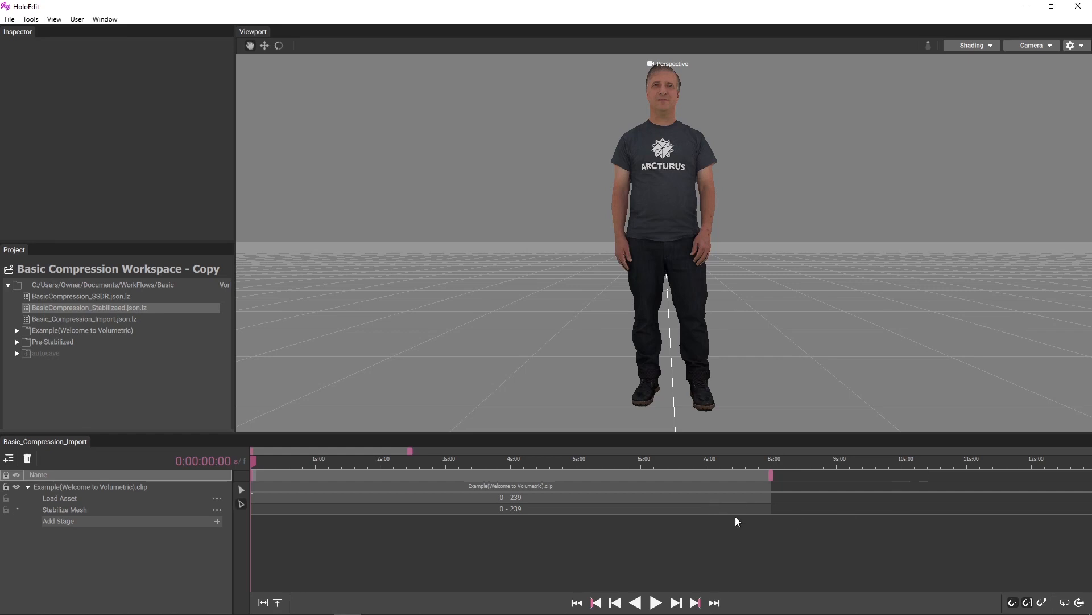
pyautogui.click(768, 510)
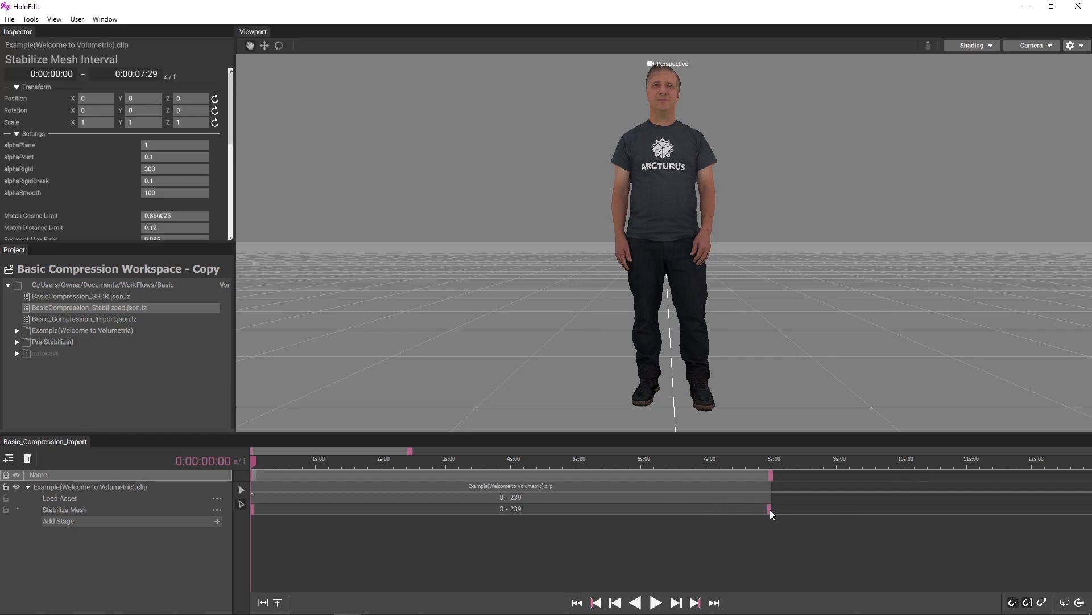
pyautogui.moveTo(770, 509)
pyautogui.mouseDown()
pyautogui.moveTo(609, 510)
pyautogui.moveTo(847, 509)
pyautogui.moveTo(772, 509)
pyautogui.mouseUp()
# Step: Dock the Project panel together with the Inspector and display the full settings of the Stabilize Mesh interval
pyautogui.click(59, 511)
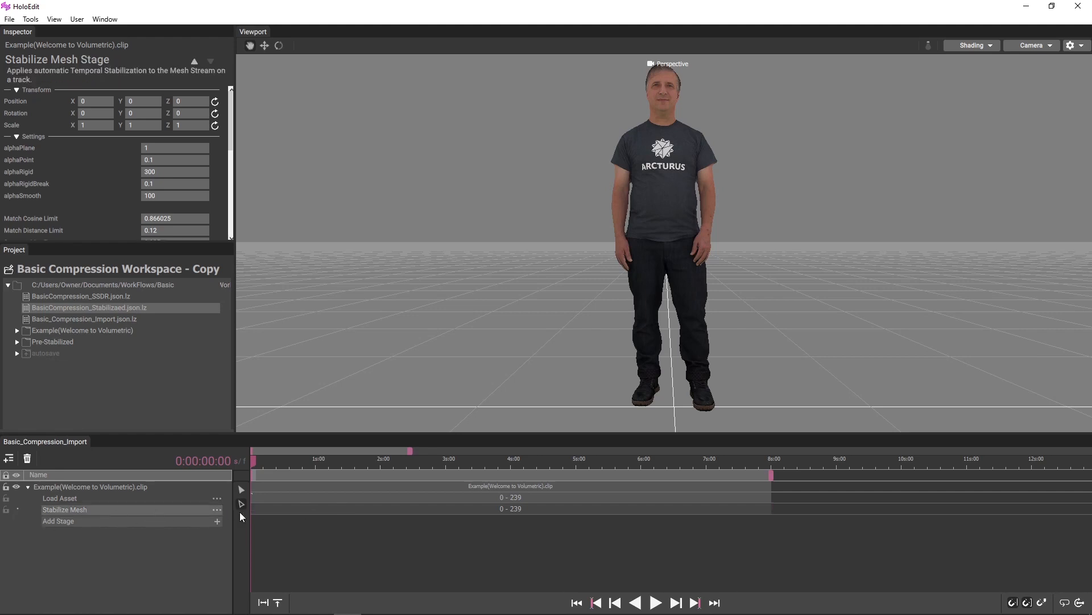
pyautogui.click(365, 509)
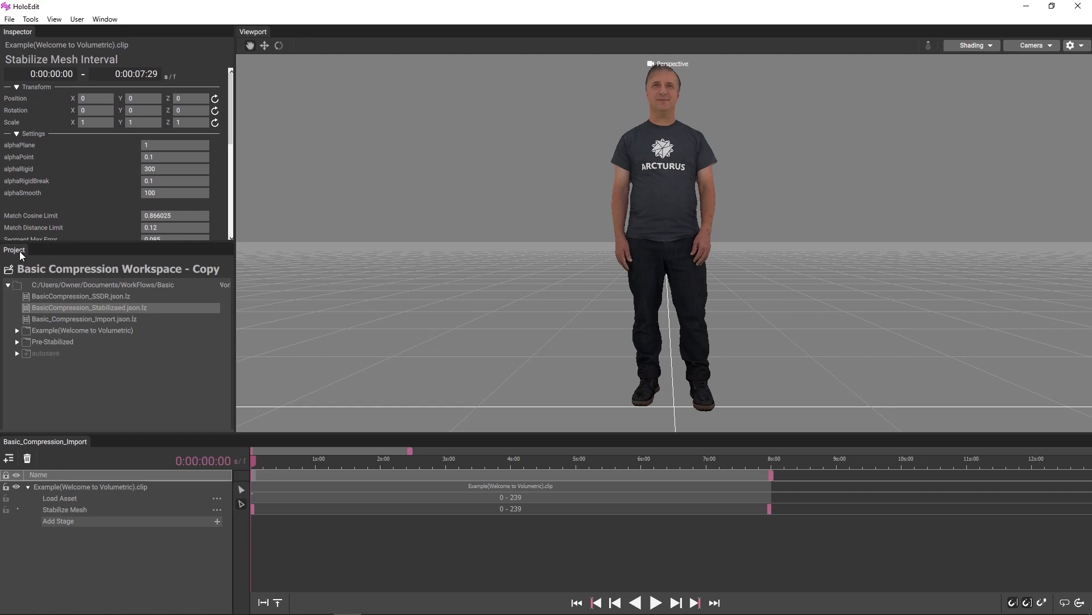
pyautogui.moveTo(21, 255); pyautogui.dragTo(59, 35)
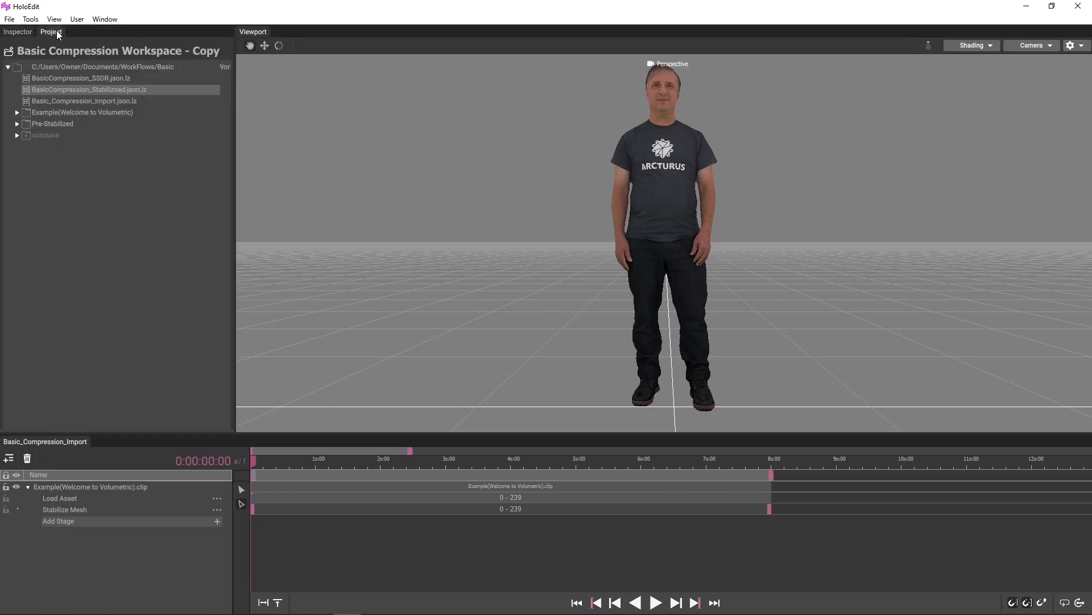
pyautogui.click(22, 31)
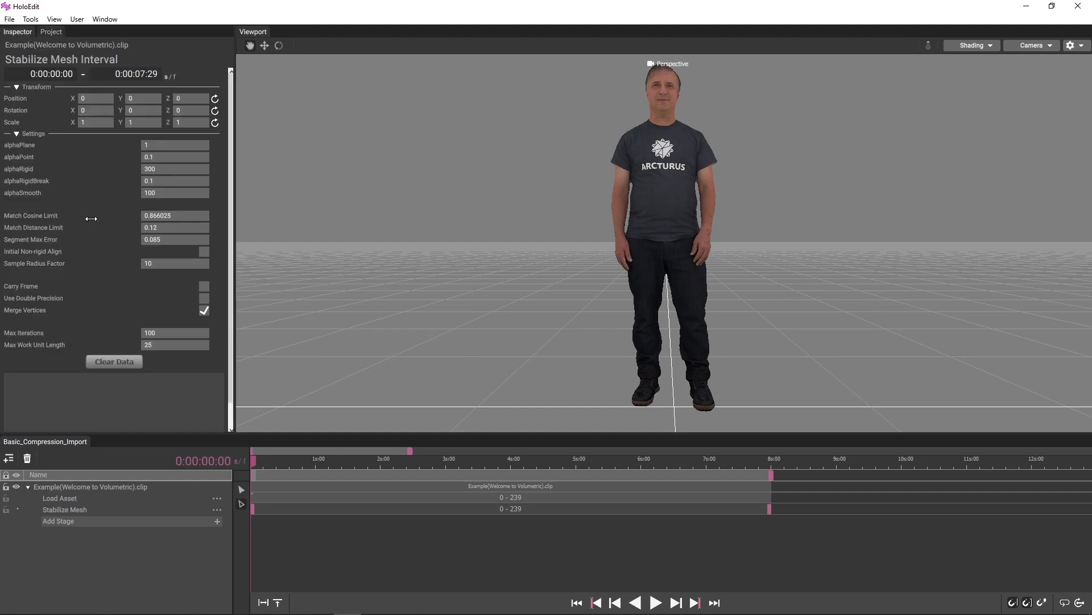
# Step: Review the Stabilize Mesh settings at stage and interval level, and switch the time display to frames
pyautogui.click(91, 509)
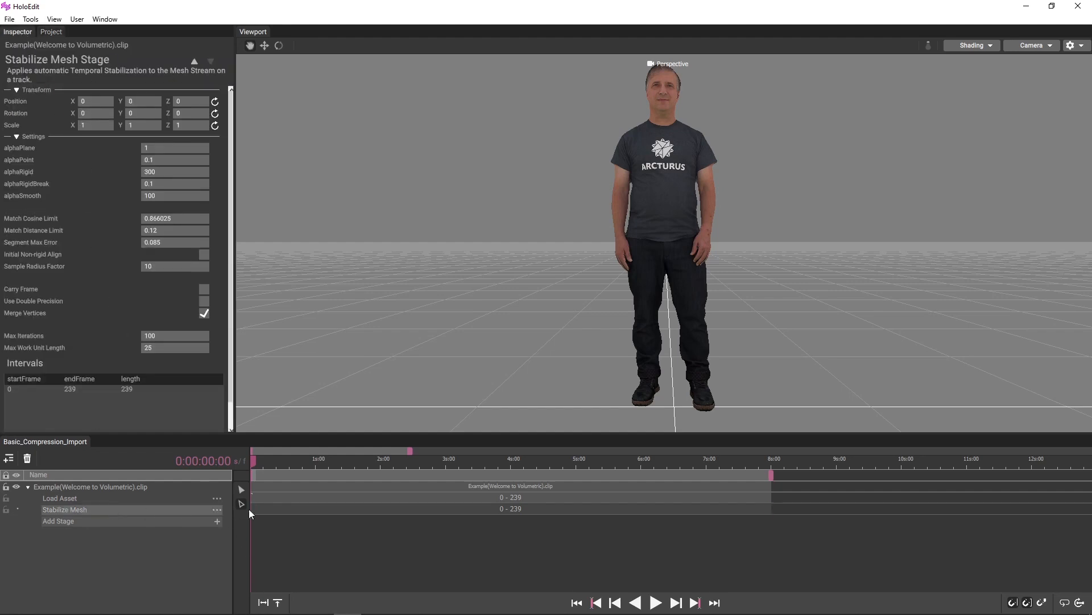
pyautogui.click(302, 510)
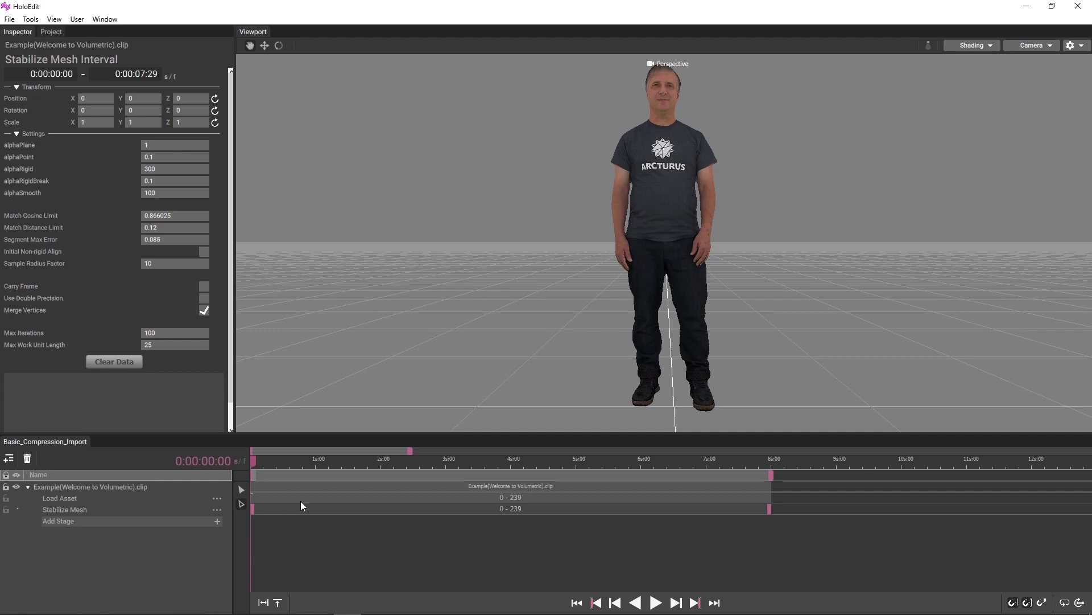
pyautogui.click(243, 462)
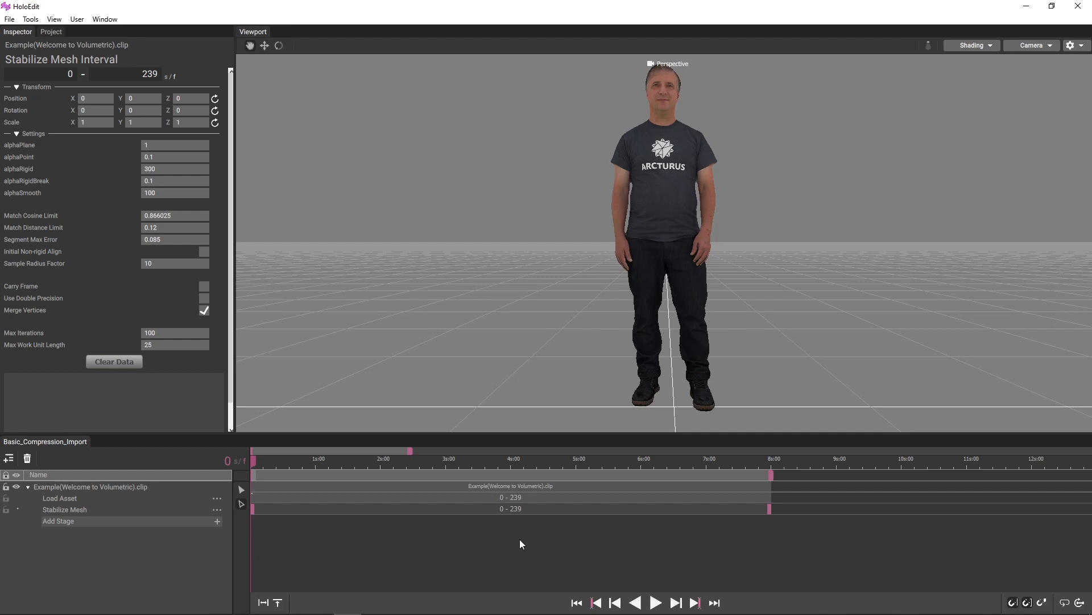
# Step: Execute the Stabilize Mesh interval covering frames 0 to 239
pyautogui.rightClick(525, 510)
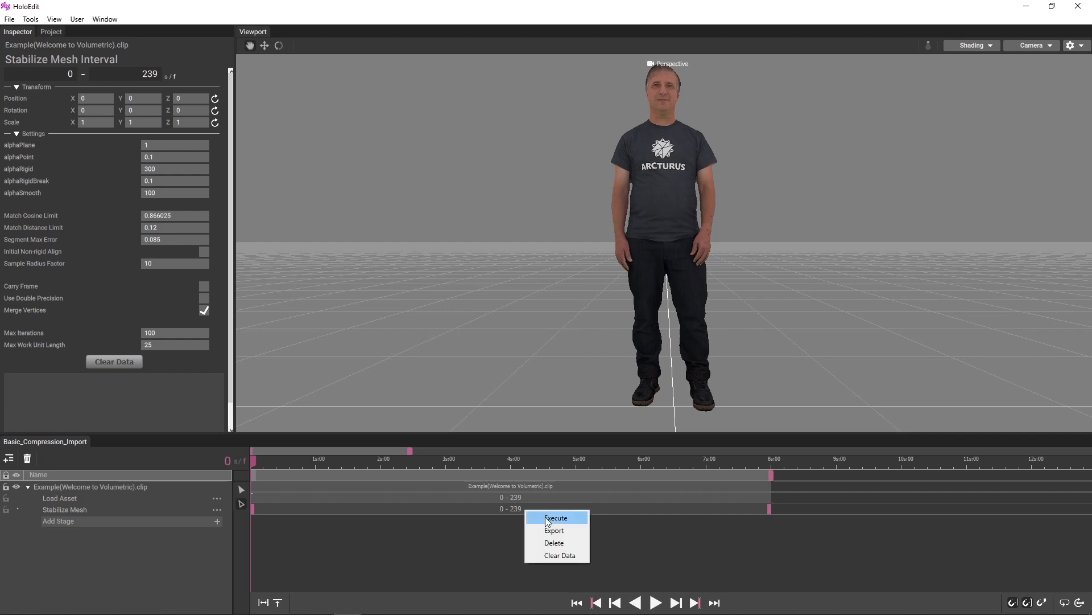
pyautogui.rightClick(498, 542)
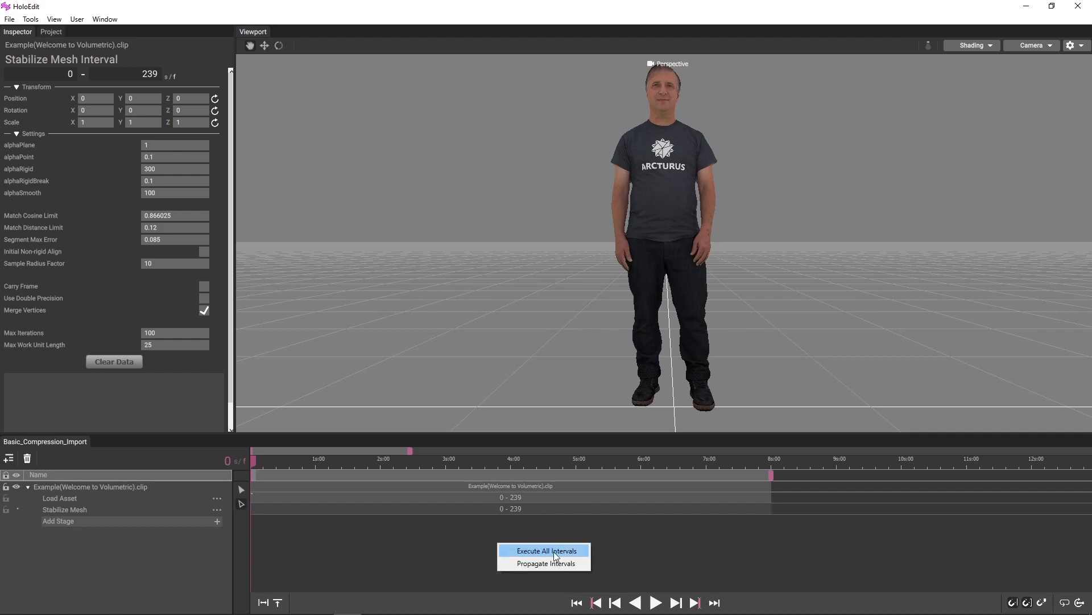
pyautogui.click(576, 513)
pyautogui.rightClick(576, 514)
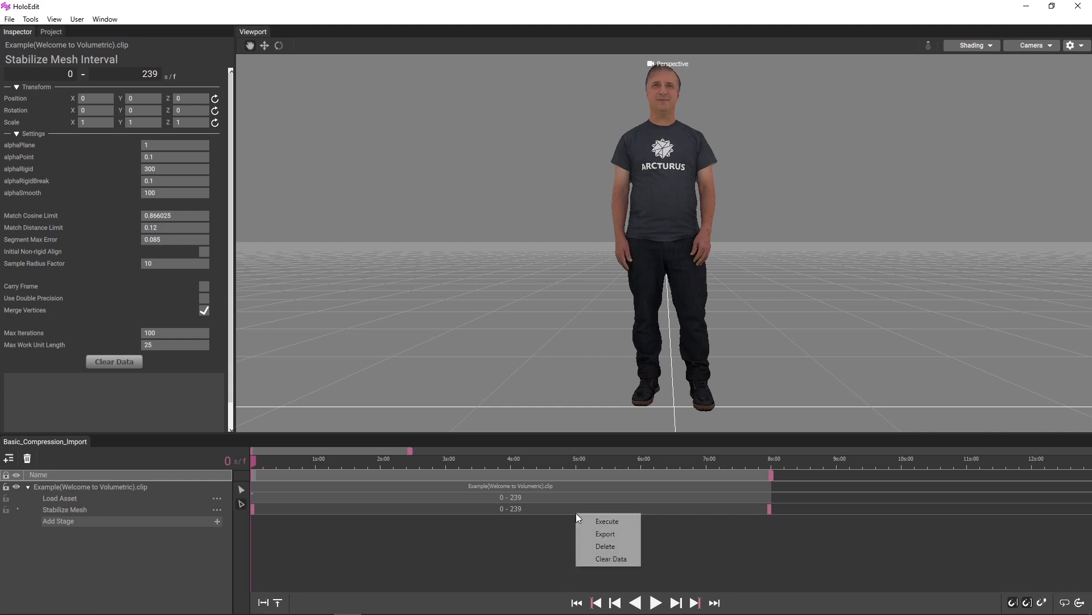
pyautogui.click(579, 517)
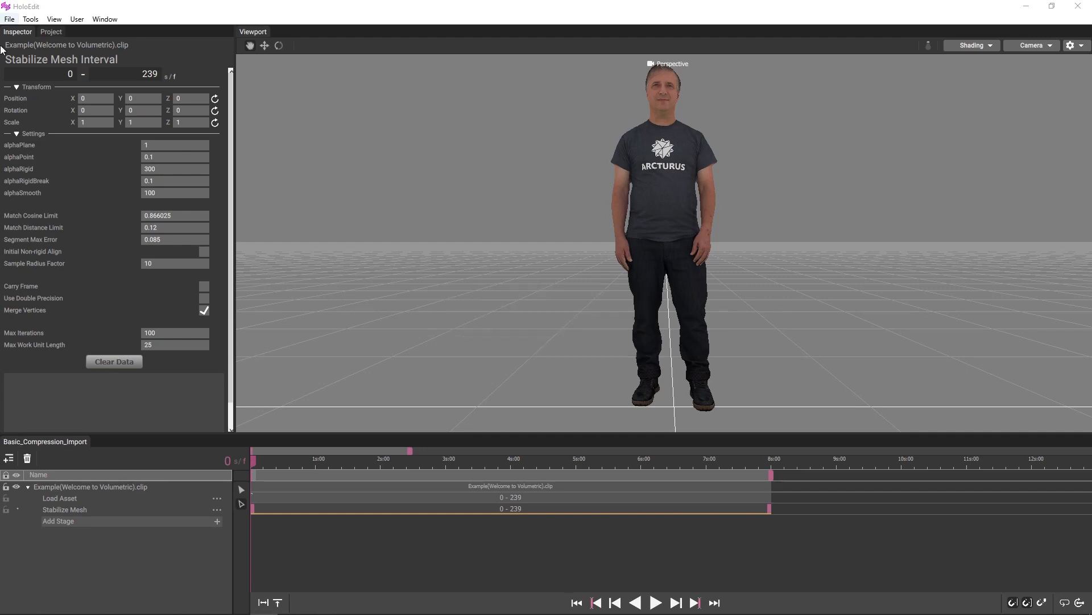
# Step: Inspect the running job in the Job Viewer, including the console output for work unit 75 - 99, and close the viewer
pyautogui.click(9, 19)
pyautogui.moveTo(22, 24)
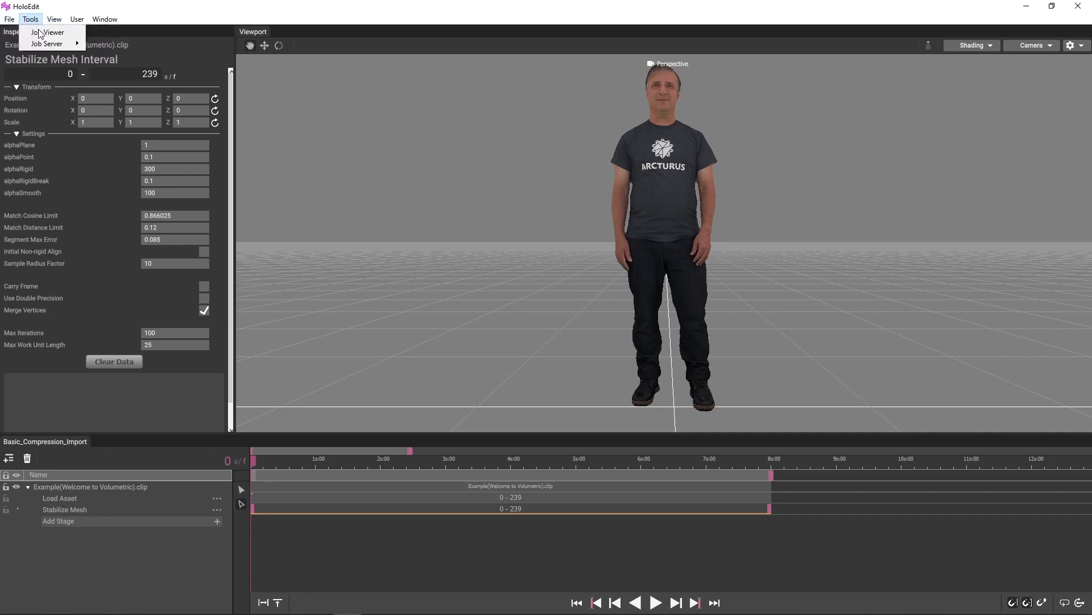
pyautogui.click(39, 33)
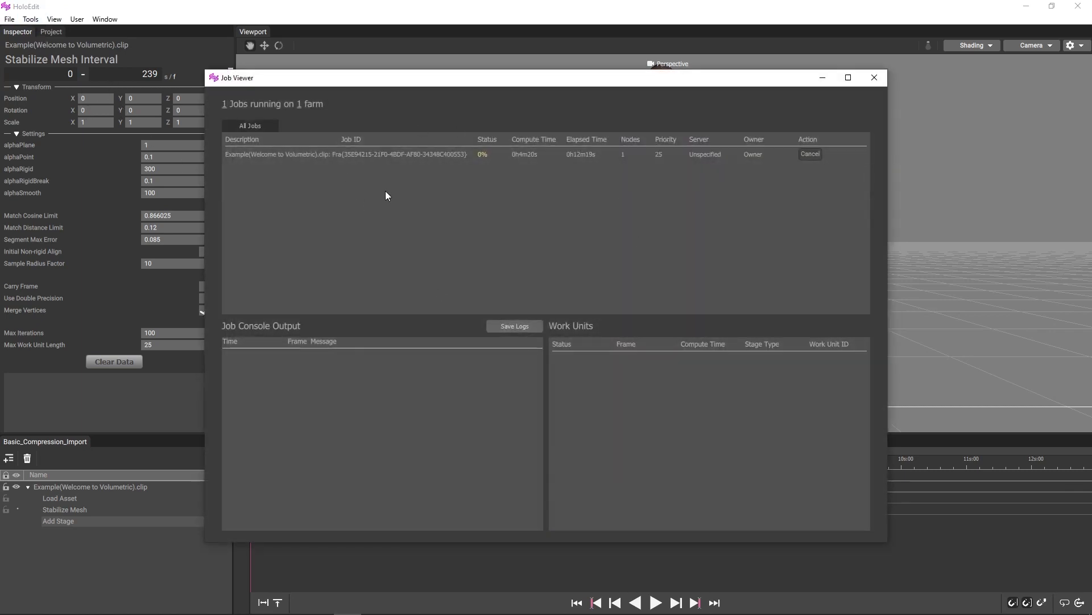
pyautogui.click(478, 154)
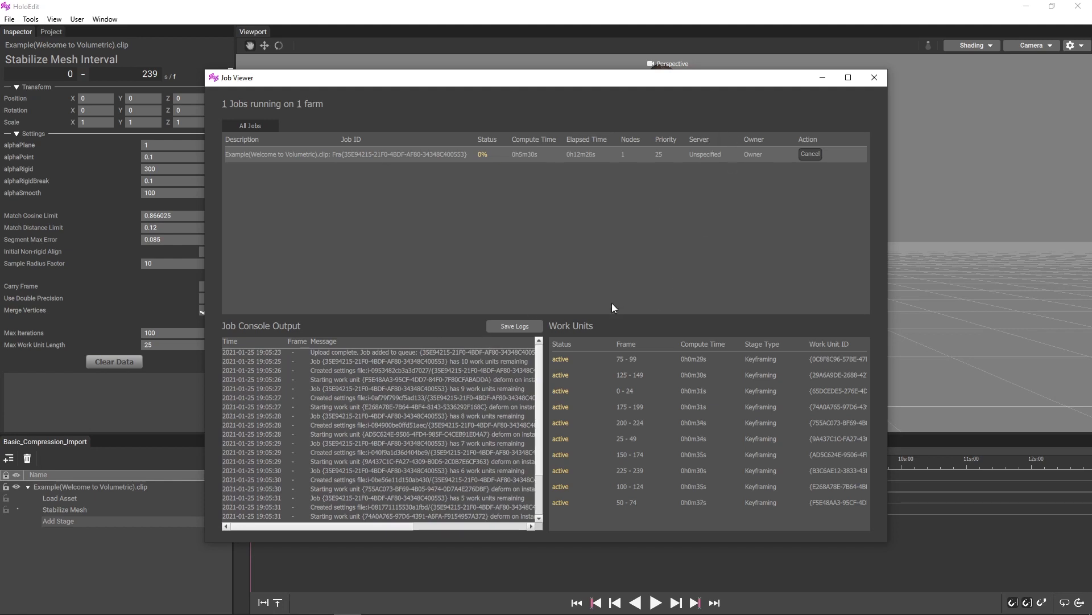
pyautogui.click(566, 359)
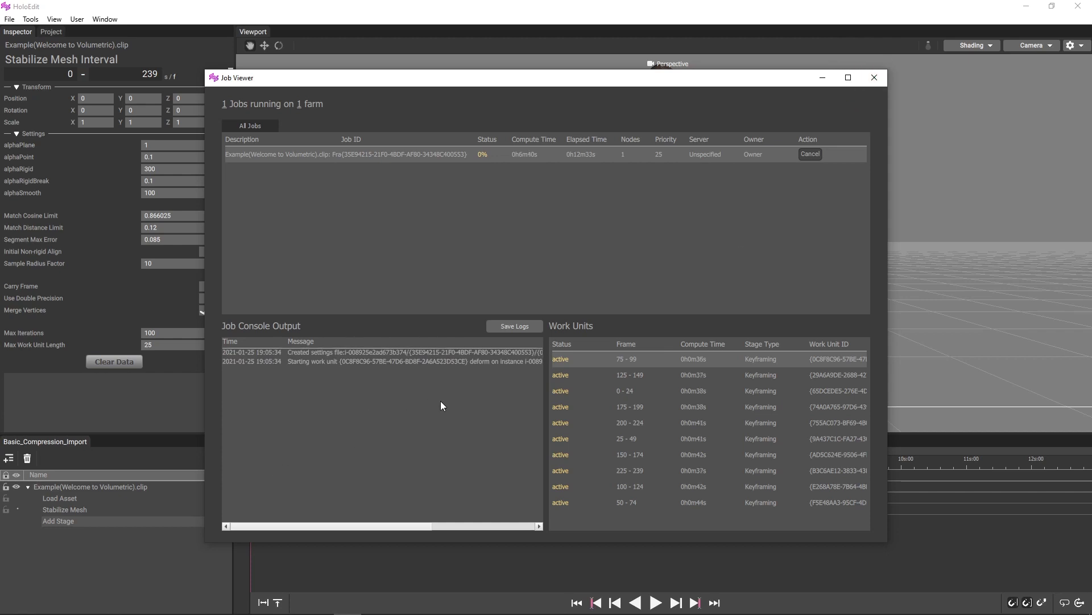
pyautogui.click(873, 79)
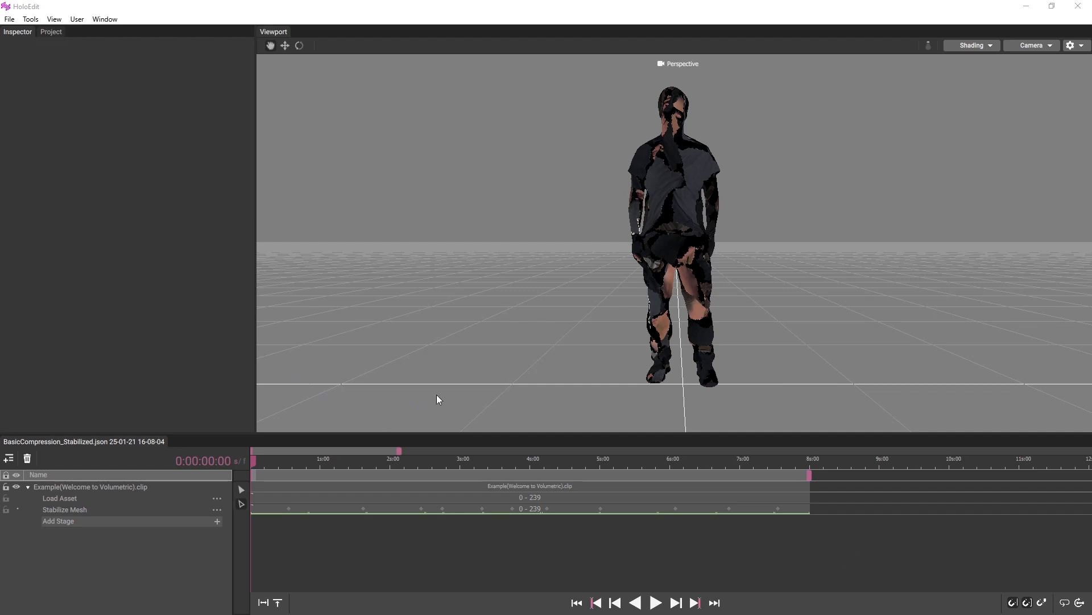
# Step: Inspect the keyframe markers on the Stabilize Mesh interval and switch the stabilized project's time display to frames
pyautogui.scroll(5, 346, 551)
pyautogui.keyDown('alt'); pyautogui.scroll(3, 417, 538); pyautogui.keyUp('alt')
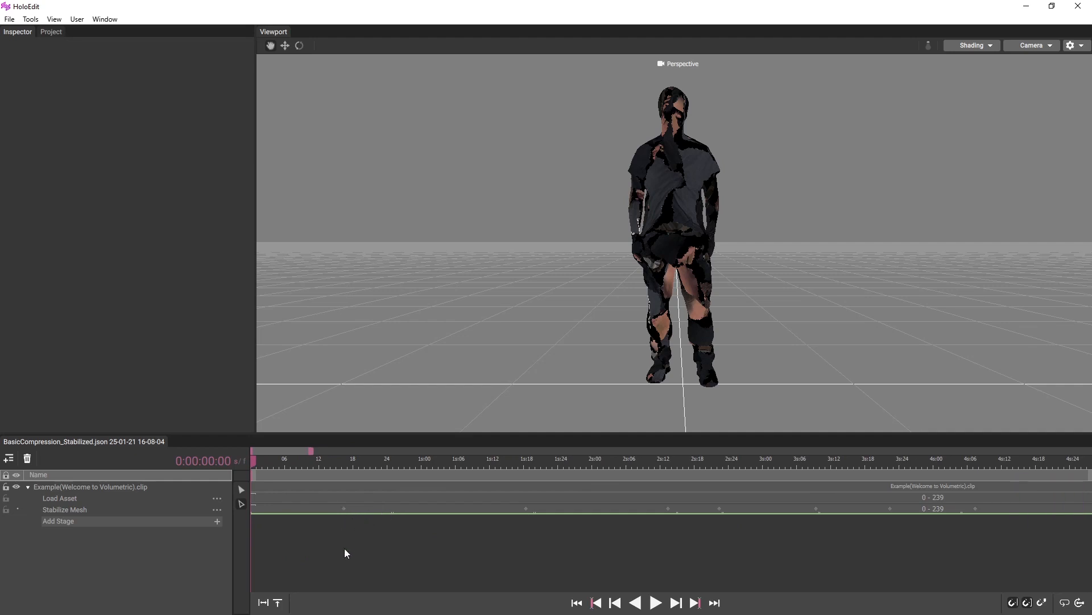
pyautogui.scroll(-2, 342, 546)
pyautogui.scroll(-1, 340, 546)
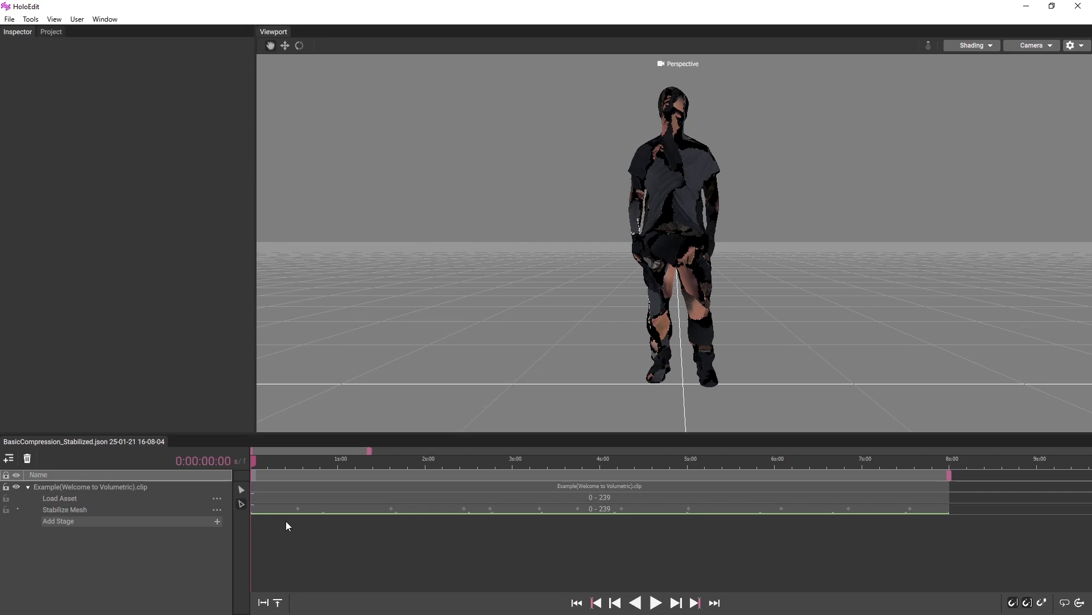
pyautogui.click(245, 459)
# Step: Play a short part of the stabilized clip, and return the playhead to frame 0
pyautogui.click(655, 602)
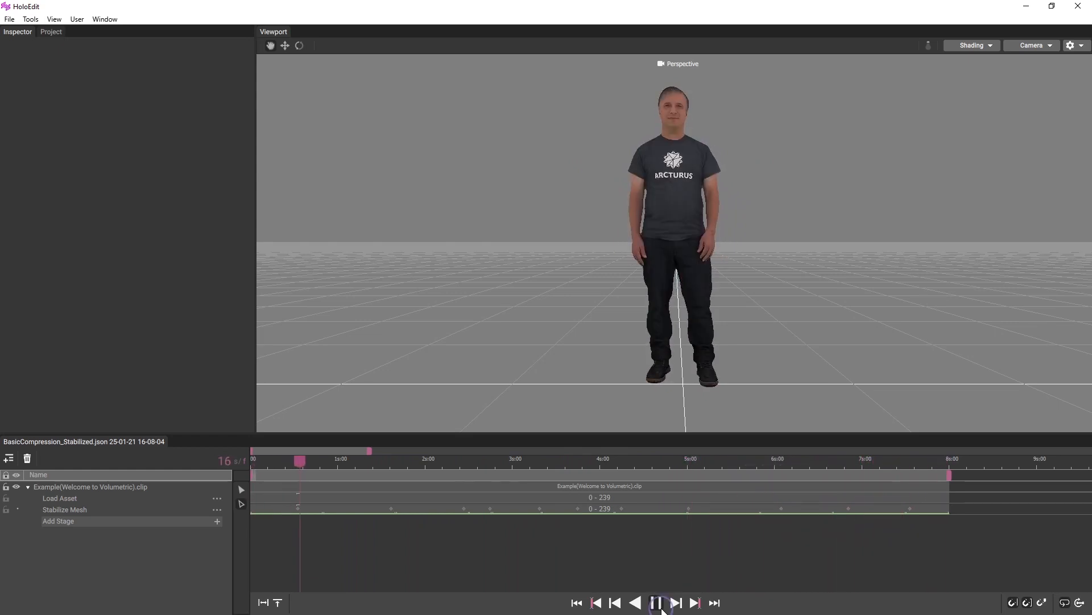
pyautogui.click(660, 607)
pyautogui.moveTo(302, 464); pyautogui.dragTo(228, 467)
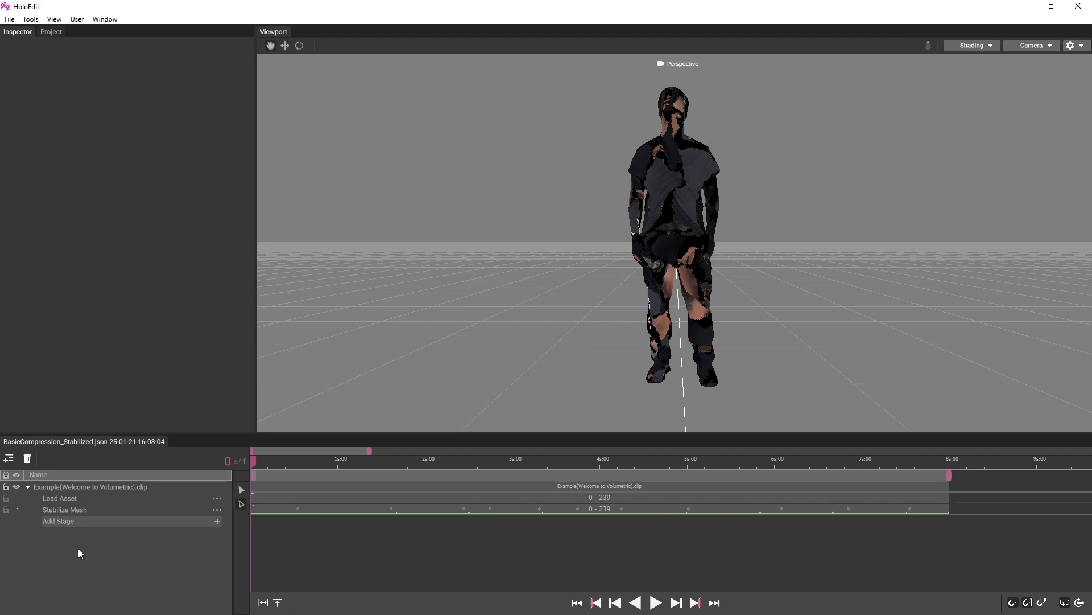
# Step: Compare the Load Asset and Stabilize Mesh stages in the viewport using the Heatmap mode
pyautogui.click(70, 503)
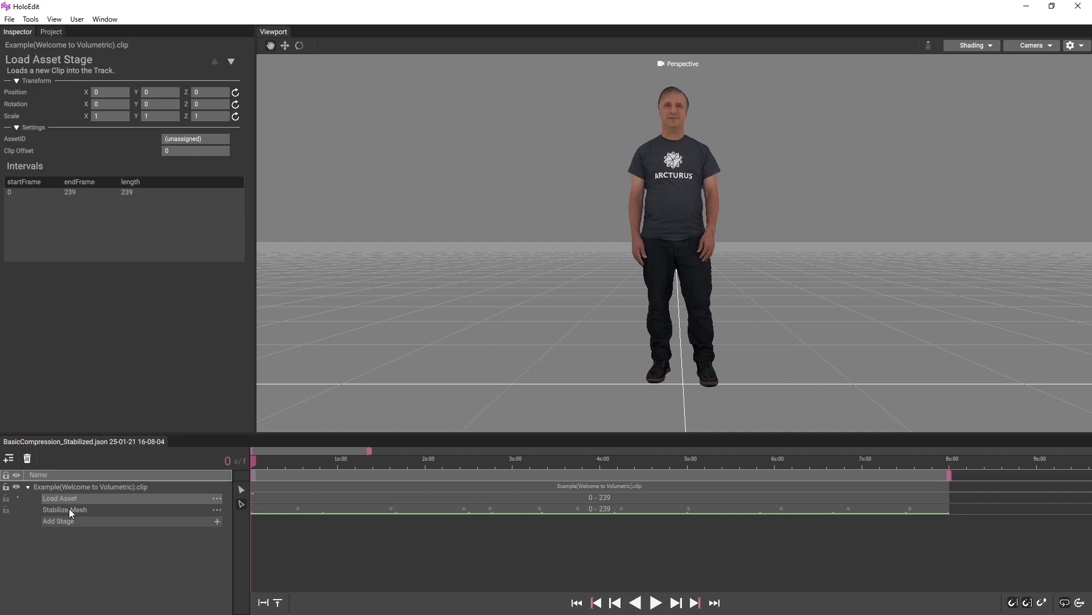
pyautogui.keyDown('ctrl'); pyautogui.click(69, 509); pyautogui.keyUp('ctrl')
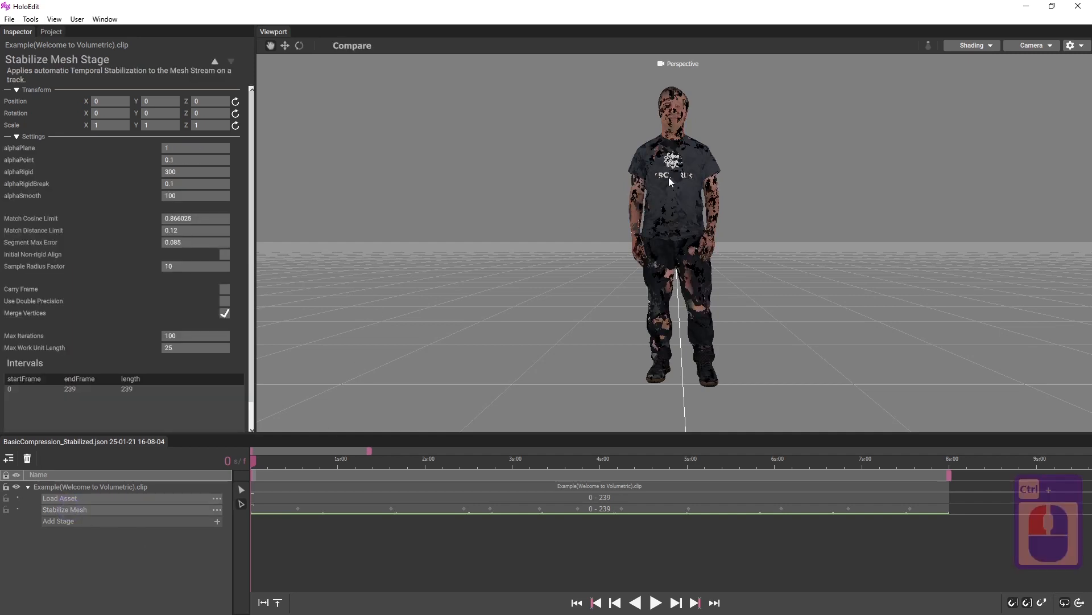
pyautogui.click(356, 45)
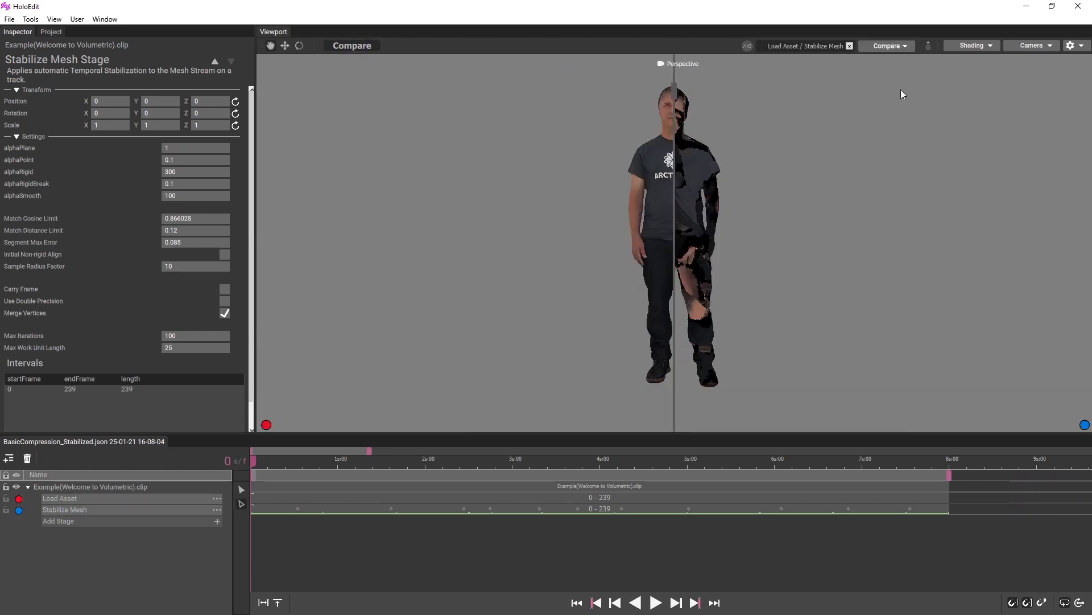
pyautogui.click(910, 48)
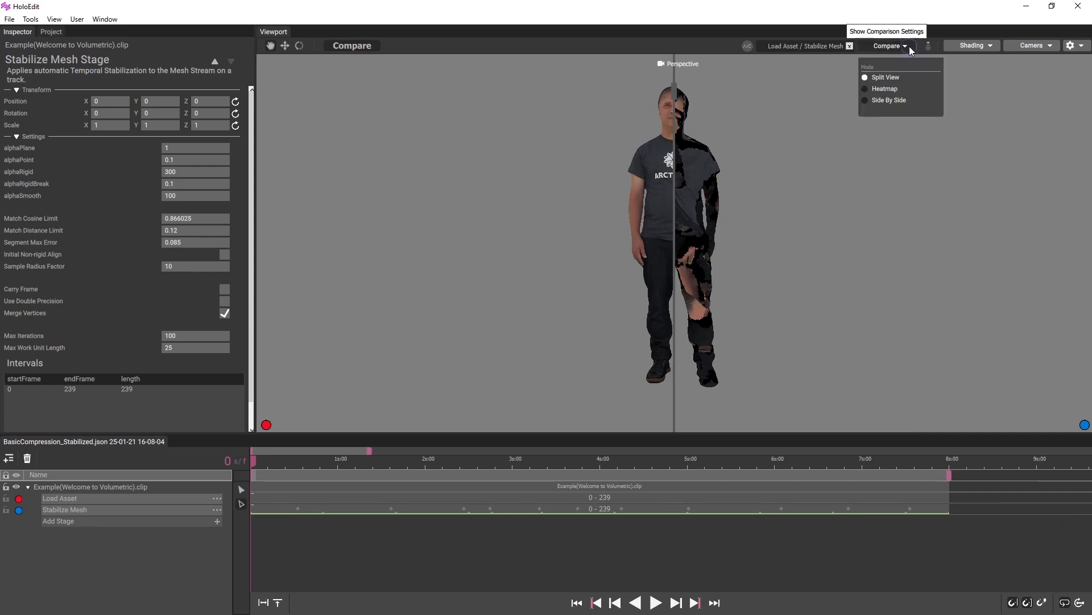
pyautogui.click(866, 89)
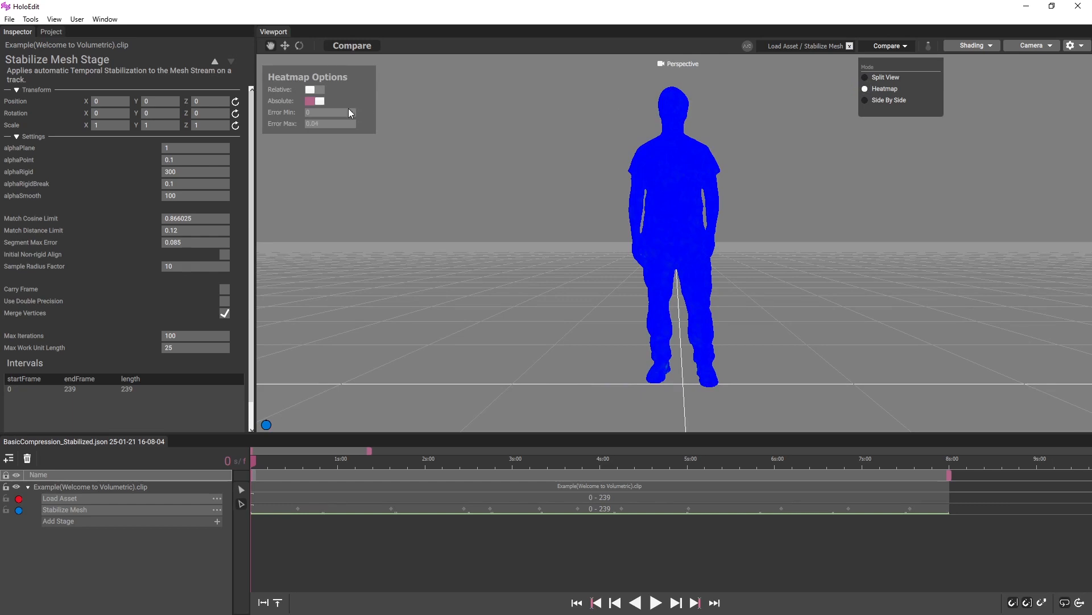
# Step: Set the heatmap's Error Max to 0.02 and play the clip to check the stabilization error
pyautogui.click(334, 125)
pyautogui.press('BackSpace')
pyautogui.press('BackSpace')
pyautogui.press('BackSpace')
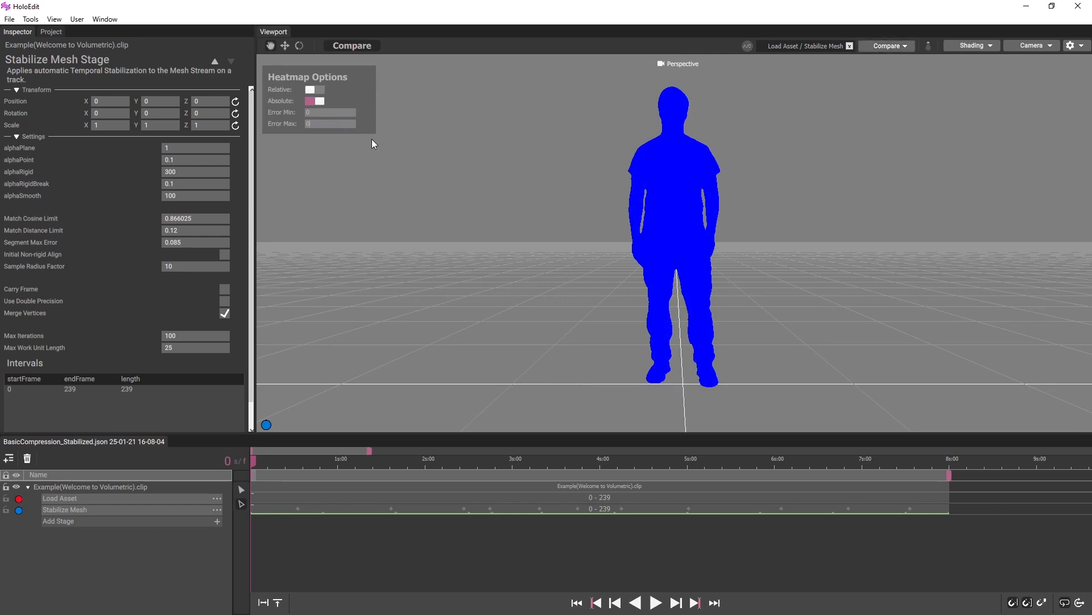
pyautogui.write('.02')
pyautogui.click(656, 604)
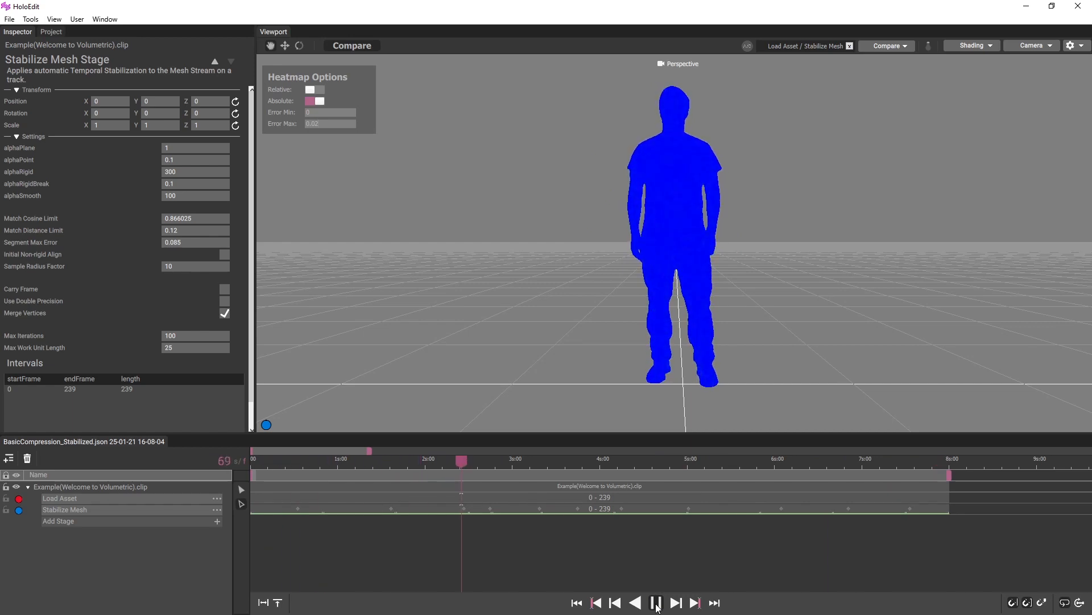
# Step: Pause the heatmap playback at frame 101 and inspect the figure's torso and raised arms up close
pyautogui.click(656, 603)
pyautogui.scroll(5, 655, 278)
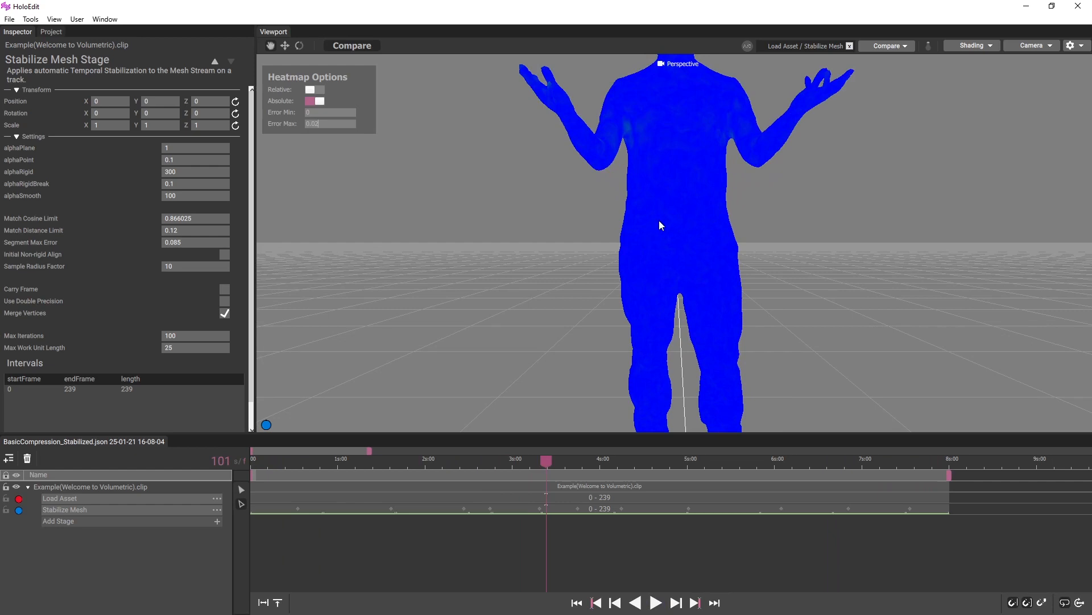
pyautogui.scroll(-5, 658, 245)
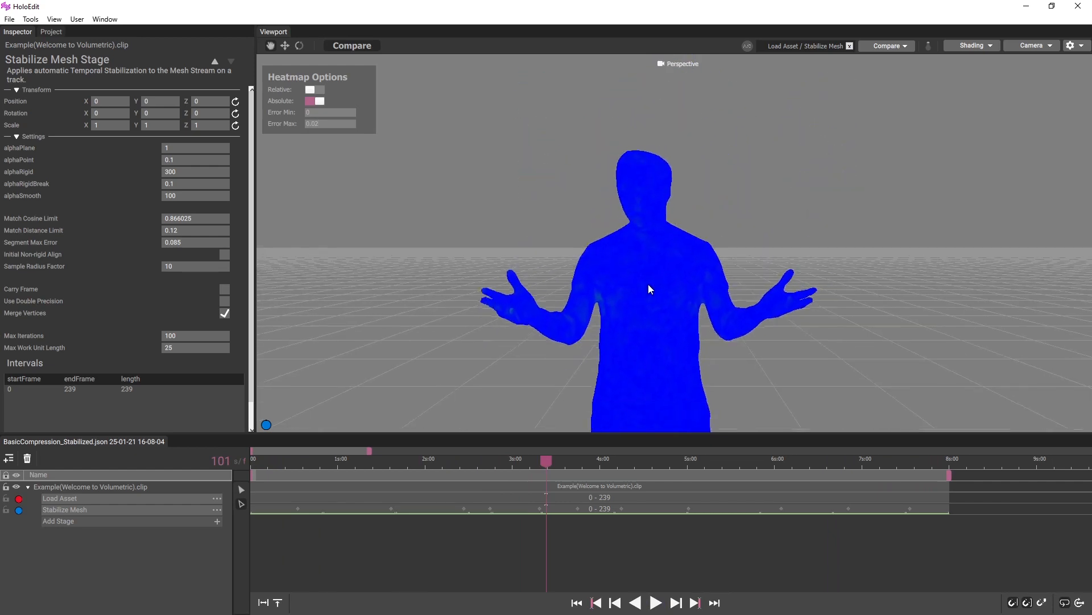
# Step: Return the playhead to frame 0 and replay the heatmap comparison up to frame 58
pyautogui.moveTo(545, 460); pyautogui.dragTo(252, 456)
pyautogui.scroll(-2, 562, 331)
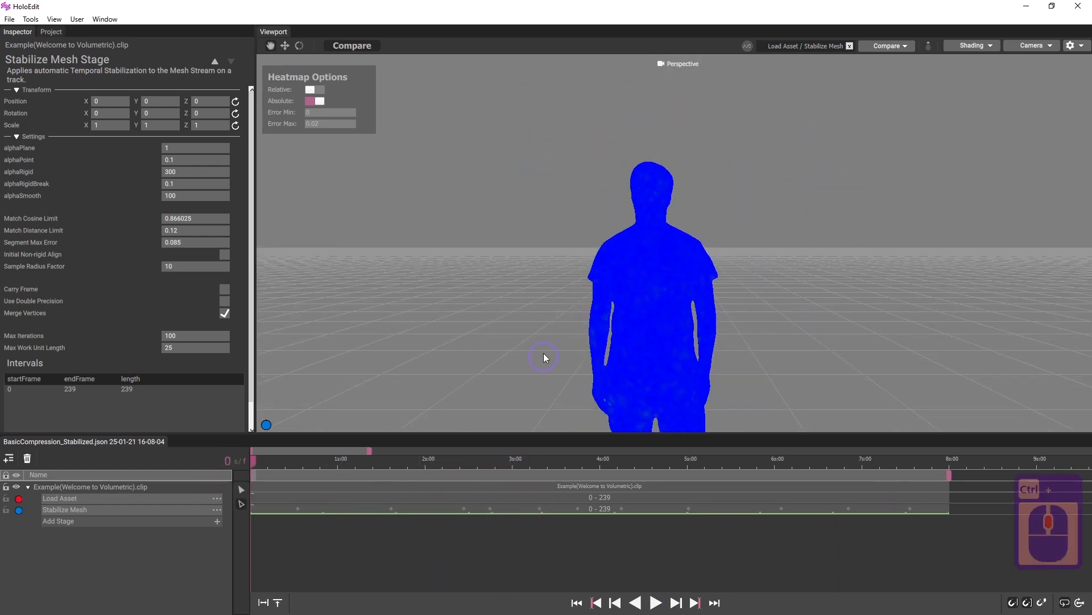
pyautogui.moveTo(543, 352); pyautogui.dragTo(544, 305, button='middle')
pyautogui.click(655, 605)
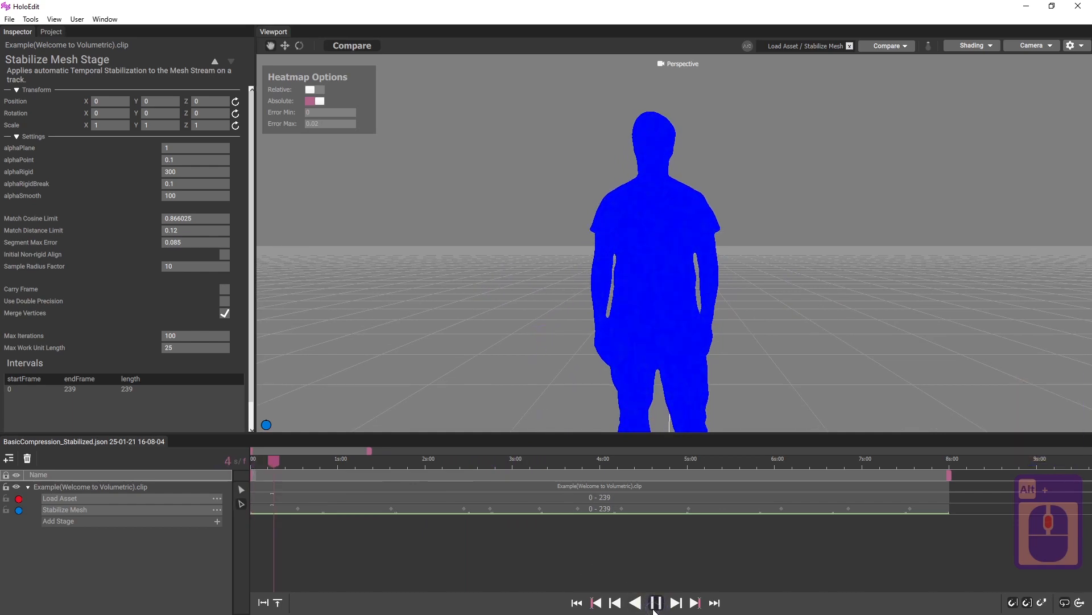
pyautogui.click(655, 604)
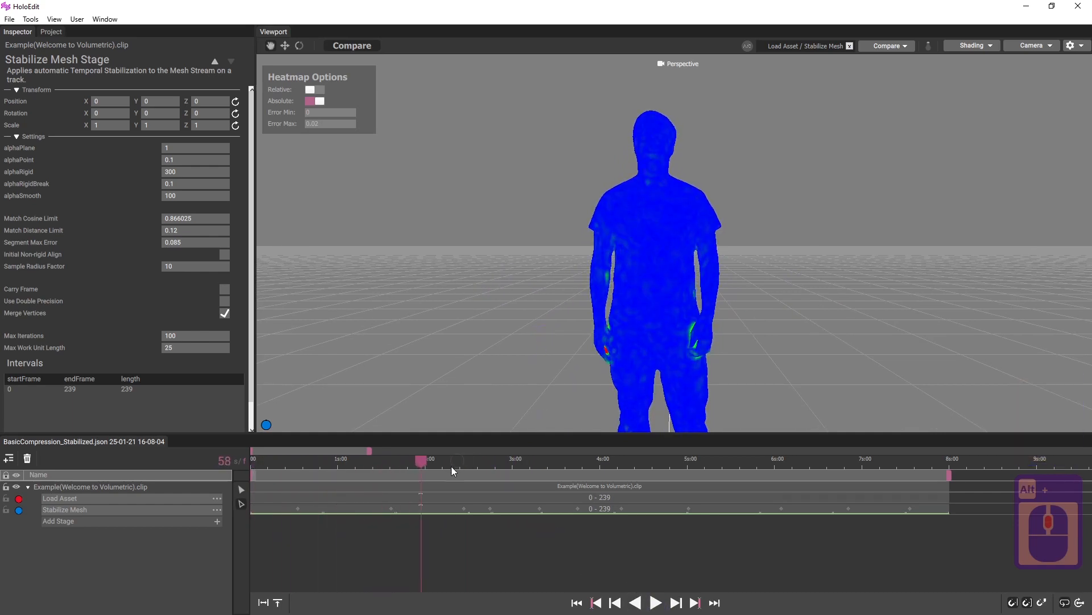
# Step: Scrub through the clip and examine the heatmap errors on the hands around frame 85
pyautogui.moveTo(424, 458); pyautogui.dragTo(791, 483)
pyautogui.moveTo(685, 482); pyautogui.dragTo(501, 515)
pyautogui.scroll(4, 569, 362)
pyautogui.keyDown('alt'); pyautogui.moveTo(620, 356); pyautogui.dragTo(616, 313, button='middle'); pyautogui.keyUp('alt')
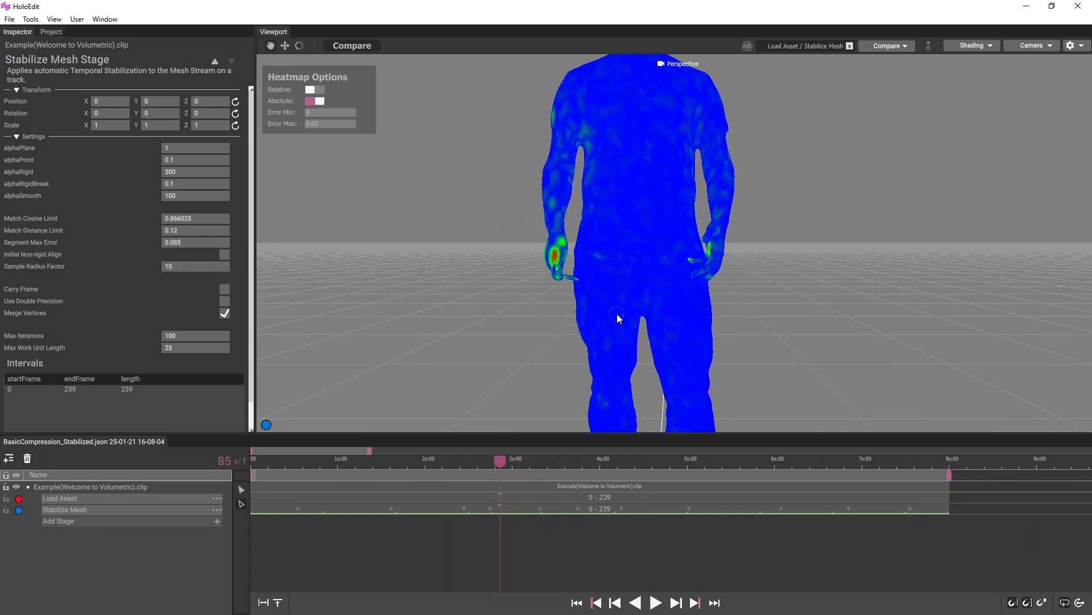
pyautogui.scroll(3, 655, 304)
pyautogui.moveTo(504, 461); pyautogui.dragTo(507, 459)
# Step: Examine the heatmap errors on both hands from the side and the front around frames 88 and 89
pyautogui.keyDown('alt'); pyautogui.moveTo(569, 325); pyautogui.dragTo(644, 308); pyautogui.keyUp('alt')
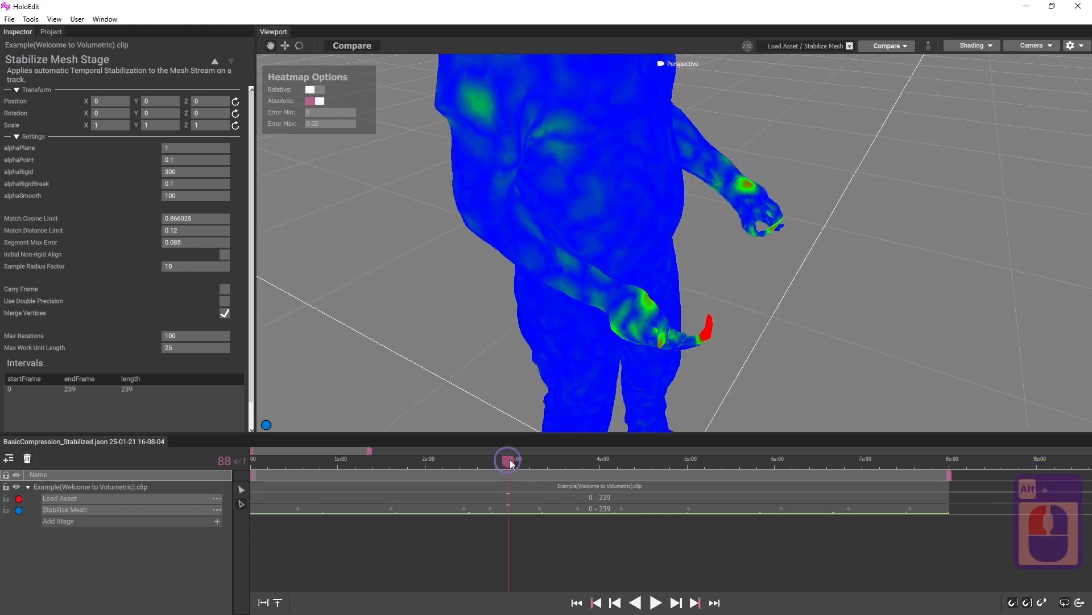
pyautogui.moveTo(509, 459)
pyautogui.mouseDown()
pyautogui.moveTo(538, 461)
pyautogui.moveTo(492, 469)
pyautogui.moveTo(538, 469)
pyautogui.moveTo(500, 467)
pyautogui.moveTo(510, 466)
pyautogui.mouseUp()
pyautogui.scroll(-3, 609, 326)
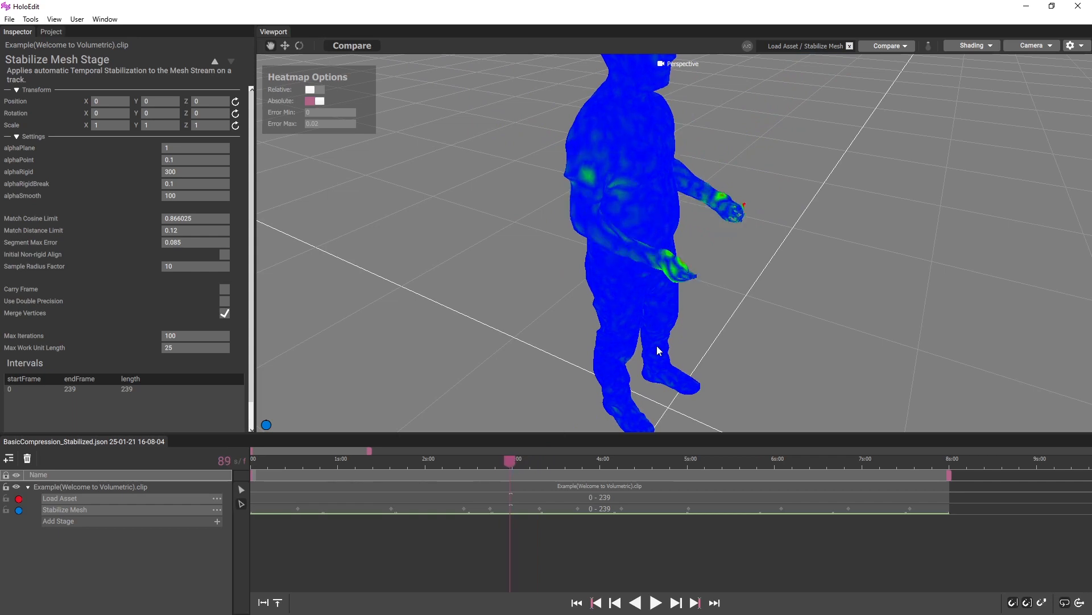
pyautogui.moveTo(657, 347); pyautogui.dragTo(563, 368)
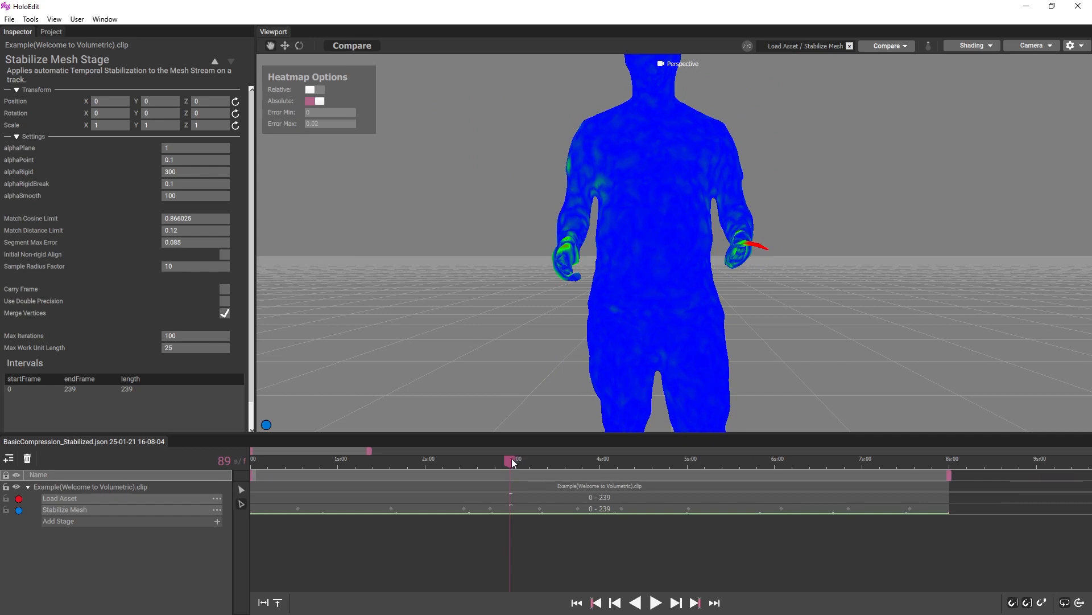
# Step: Return the playhead to frame 0 and leave the heatmap comparison, showing the full figure
pyautogui.moveTo(511, 459); pyautogui.dragTo(153, 584)
pyautogui.press('Escape')
pyautogui.scroll(-5, 559, 297)
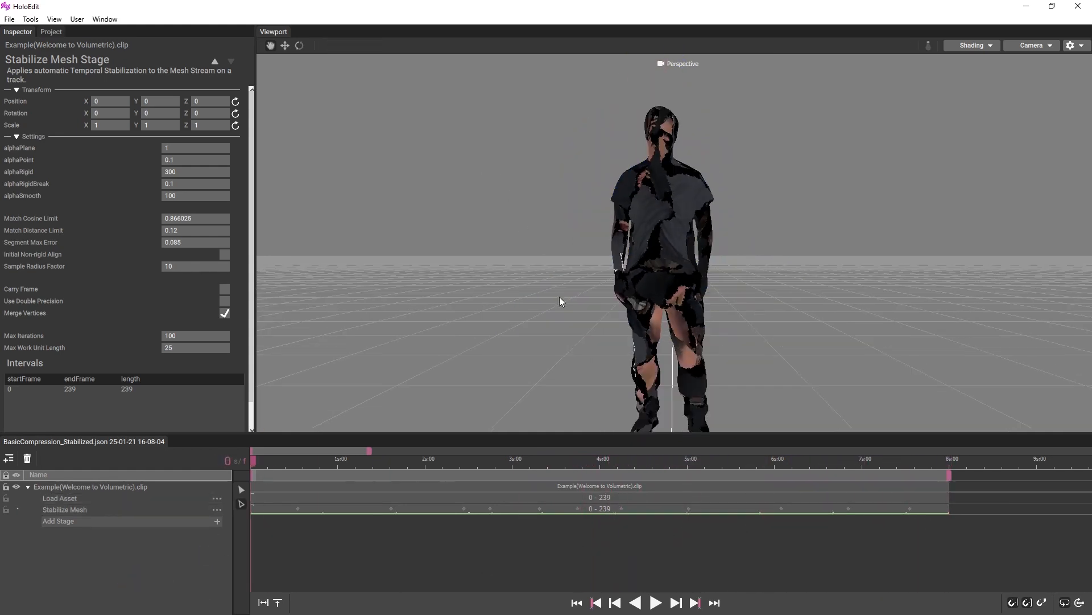
pyautogui.keyDown('alt'); pyautogui.scroll(-2, 559, 301); pyautogui.keyUp('alt')
# Step: Add a second Stabilize Mesh stage to the clip with an interval covering frames 83 to 99
pyautogui.click(217, 521)
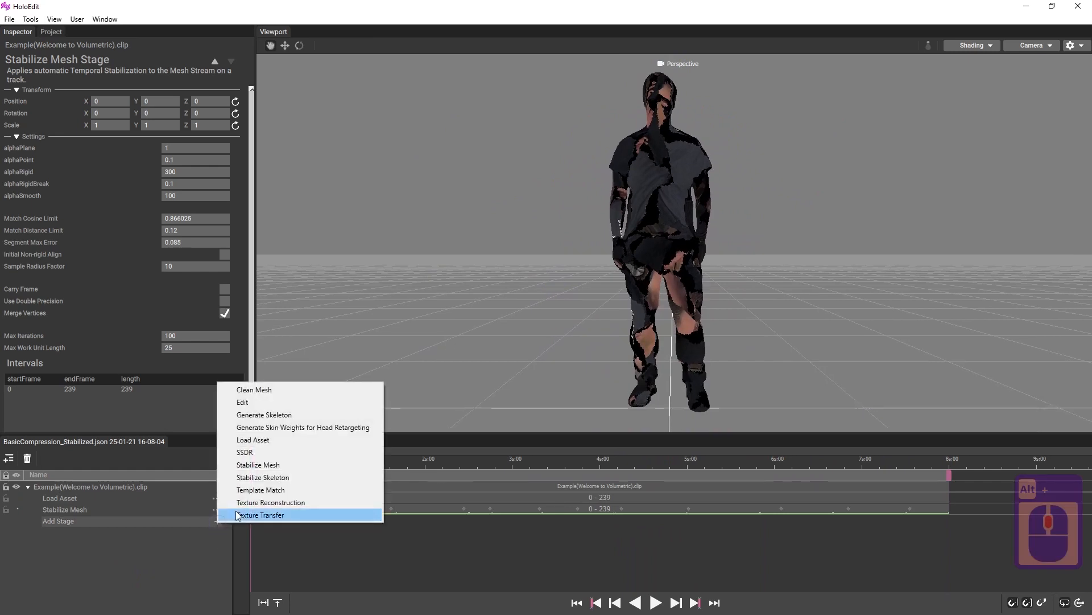
pyautogui.click(307, 465)
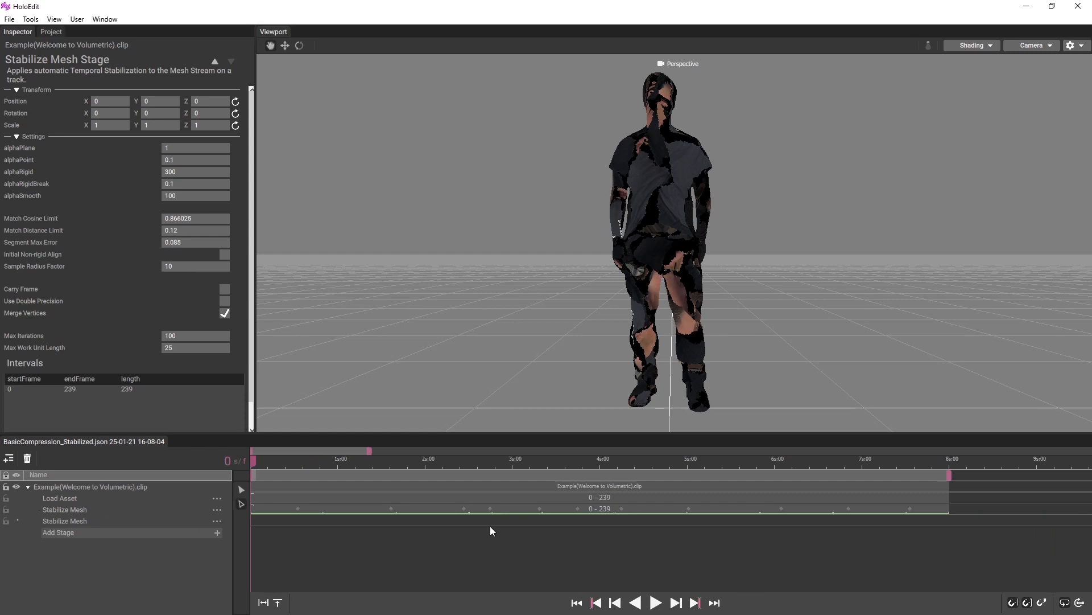
pyautogui.moveTo(493, 519); pyautogui.dragTo(536, 521)
pyautogui.rightClick(536, 520)
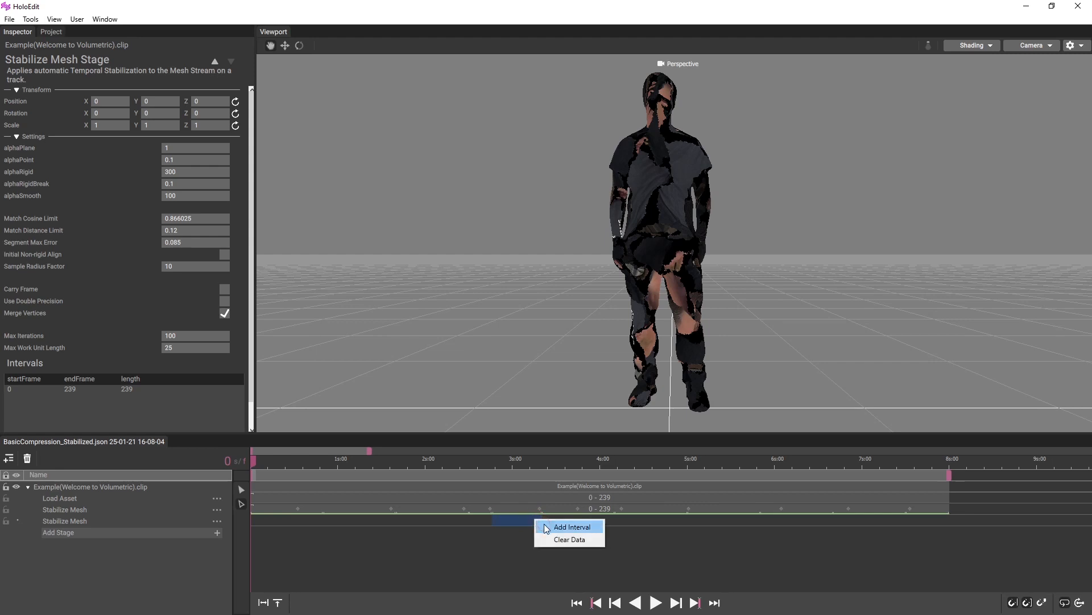
pyautogui.click(563, 527)
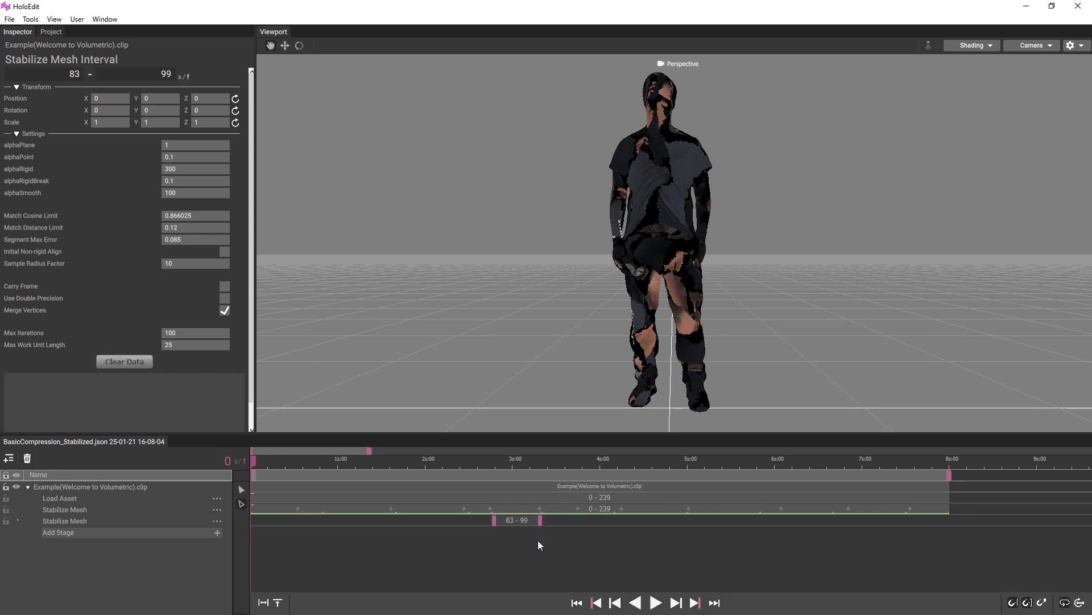
# Step: Set the 83–99 interval's Sample Radius Factor to 16 and execute the interval
pyautogui.click(523, 521)
pyautogui.click(184, 265)
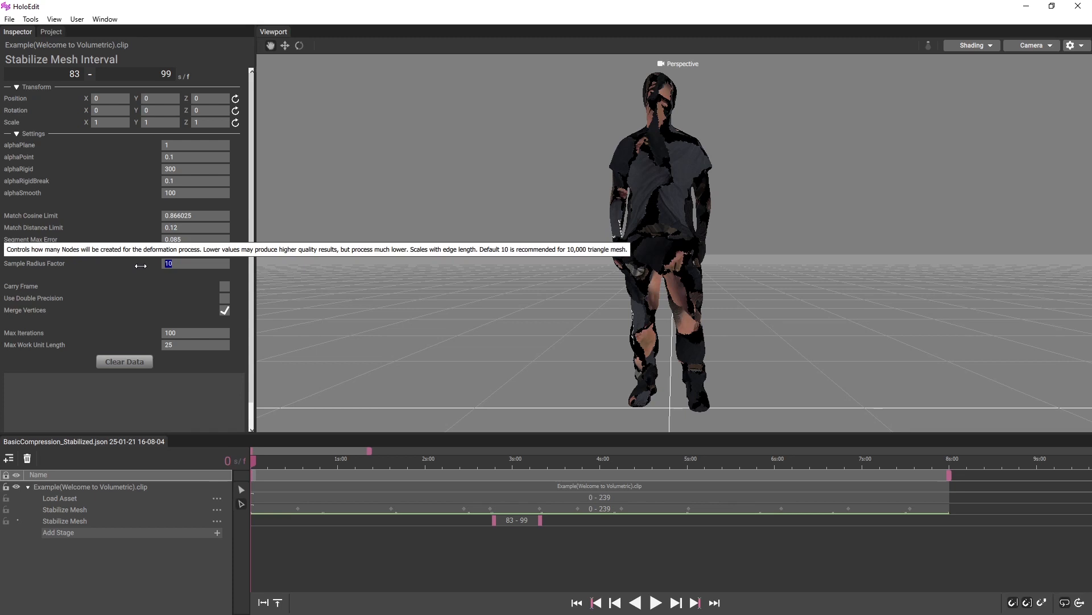
pyautogui.write('16')
pyautogui.rightClick(517, 523)
pyautogui.click(544, 529)
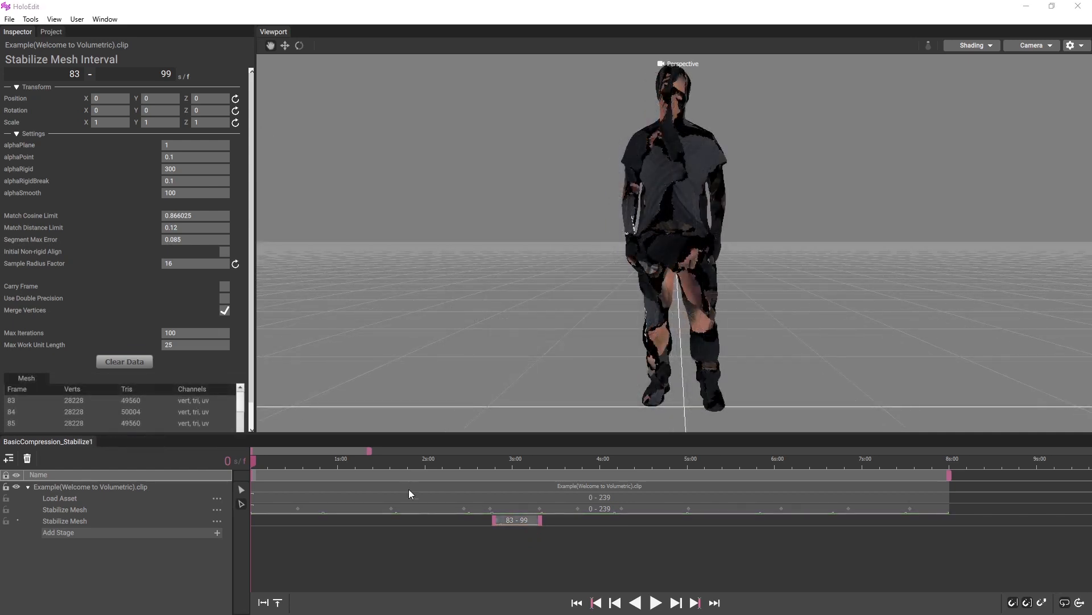
# Step: Scrub through the newly stabilized 83–99 interval and check the mesh from the side at frame 86
pyautogui.moveTo(492, 461); pyautogui.dragTo(527, 455)
pyautogui.moveTo(607, 232); pyautogui.dragTo(502, 462)
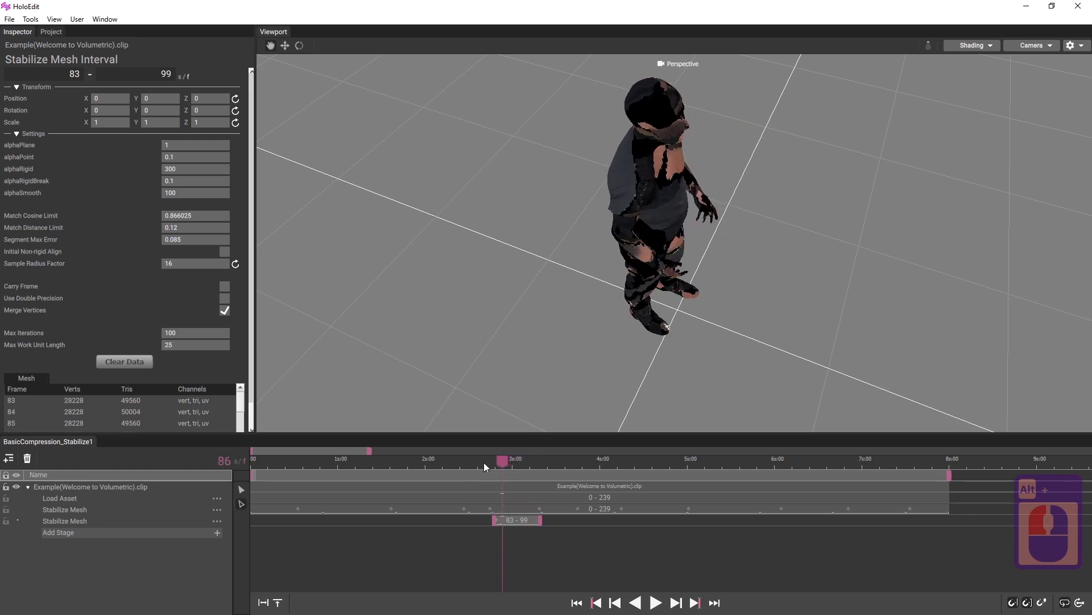
pyautogui.click(10, 20)
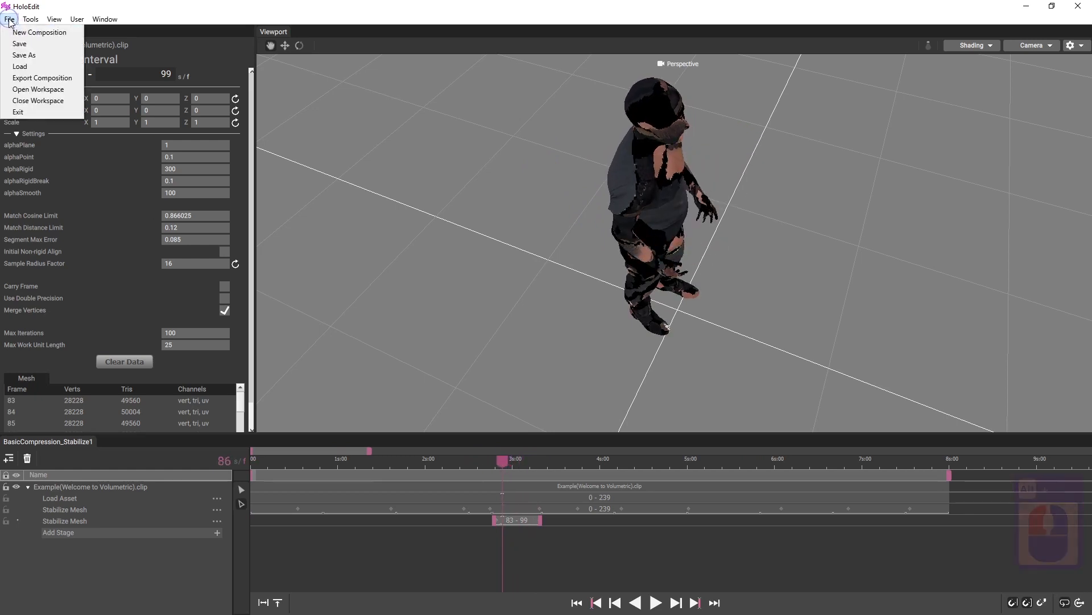
pyautogui.click(53, 55)
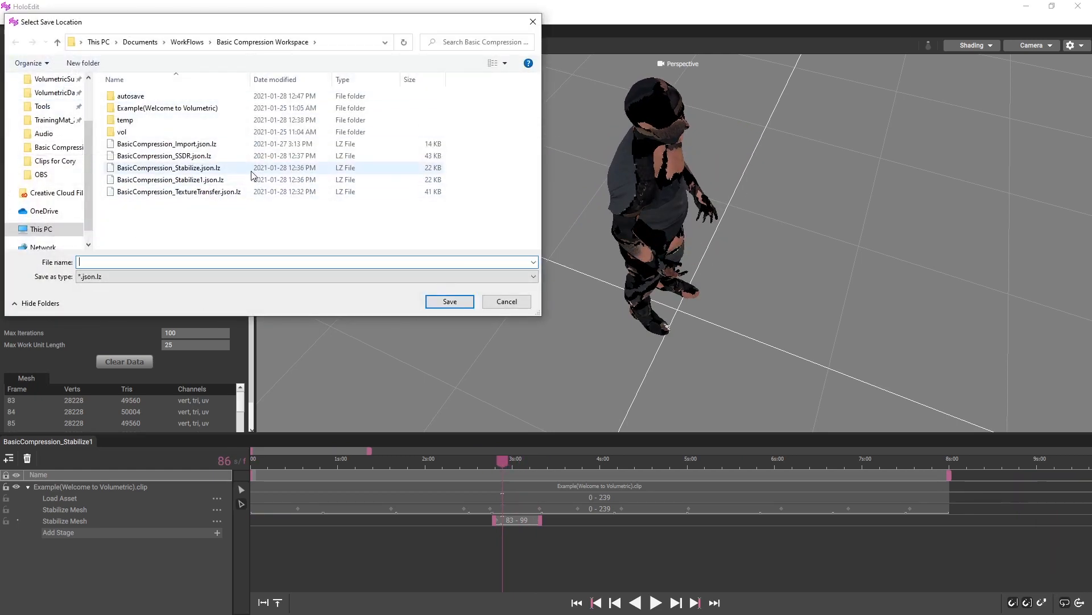
pyautogui.click(505, 301)
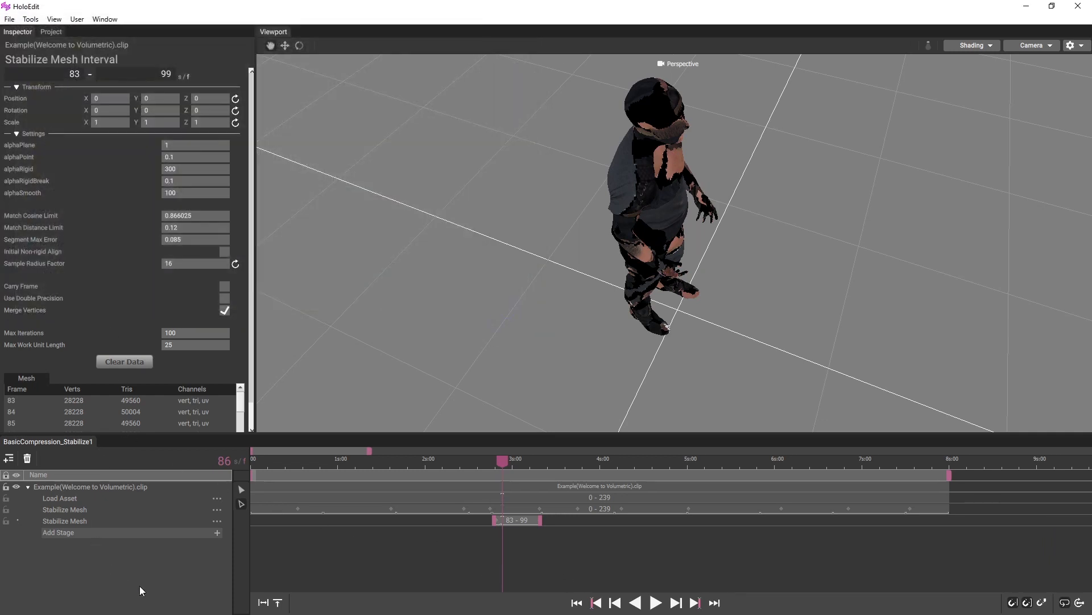
# Step: Add a Texture Transfer stage to the clip and assign the Load Asset stage as its Texture Source Stage
pyautogui.click(218, 533)
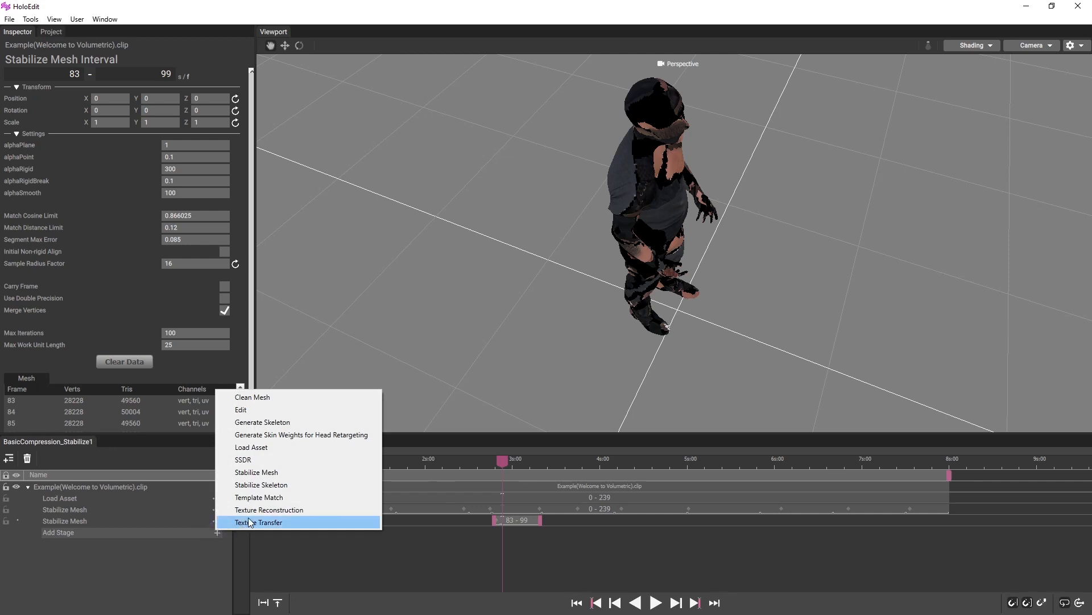
pyautogui.click(291, 525)
pyautogui.click(76, 532)
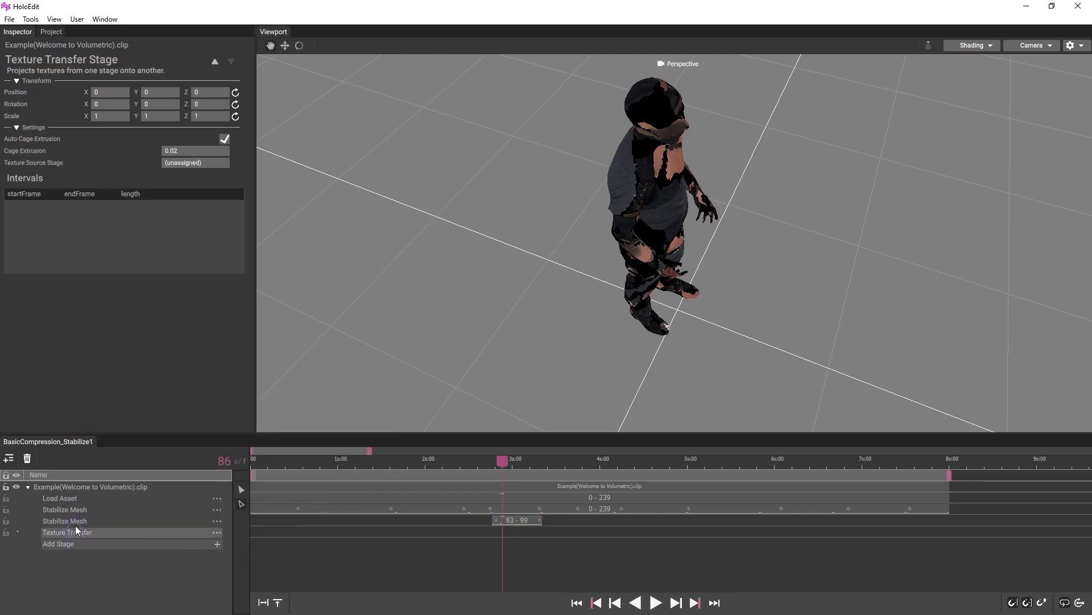
pyautogui.press('f')
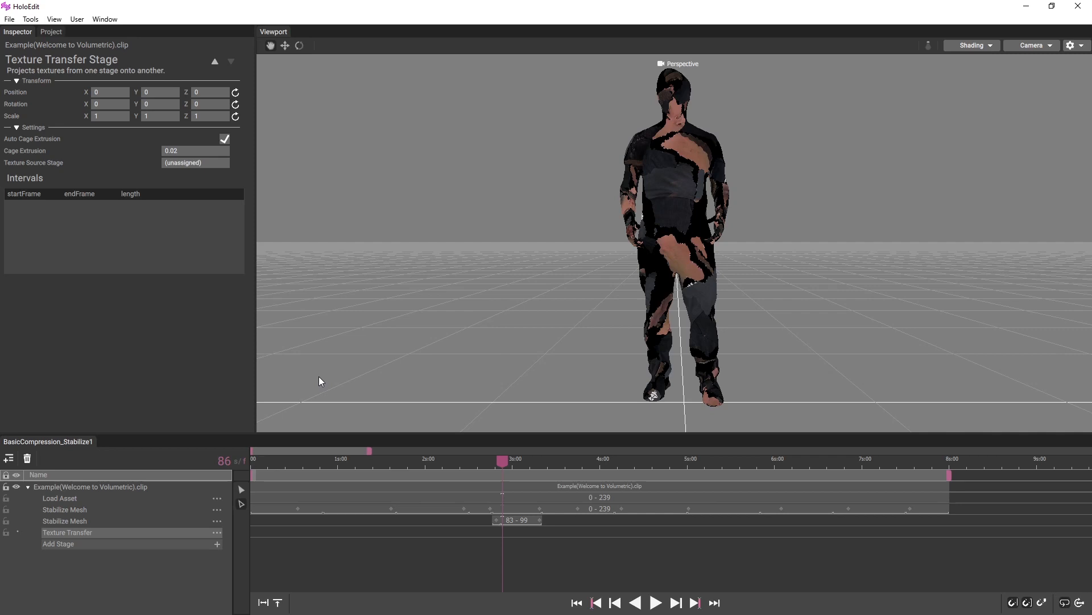
pyautogui.click(79, 534)
pyautogui.moveTo(68, 503); pyautogui.dragTo(148, 345)
pyautogui.moveTo(195, 175); pyautogui.dragTo(196, 162)
# Step: Add a Texture Transfer interval covering frames 0 to 239 and execute it
pyautogui.scroll(-2, 286, 547)
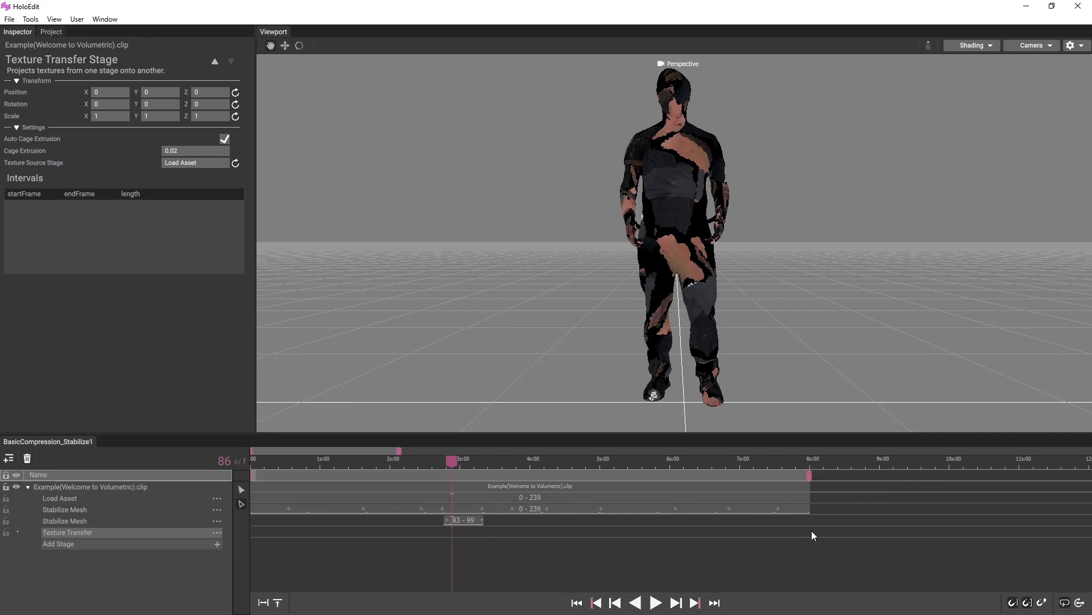
pyautogui.moveTo(811, 533); pyautogui.dragTo(246, 540)
pyautogui.rightClick(266, 536)
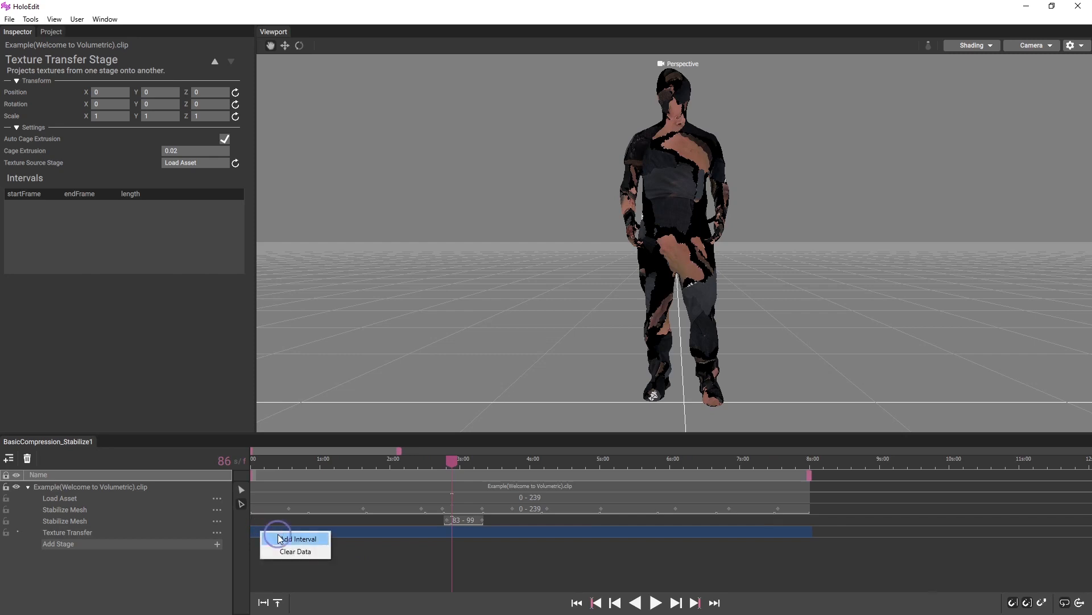
pyautogui.click(278, 538)
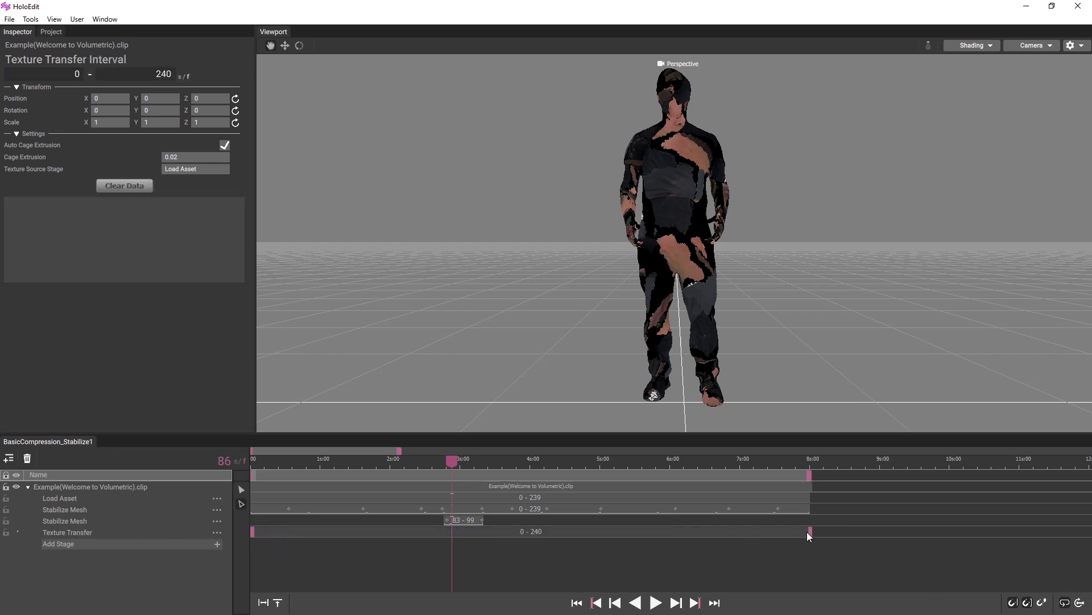
pyautogui.moveTo(810, 533); pyautogui.dragTo(806, 534)
pyautogui.rightClick(486, 537)
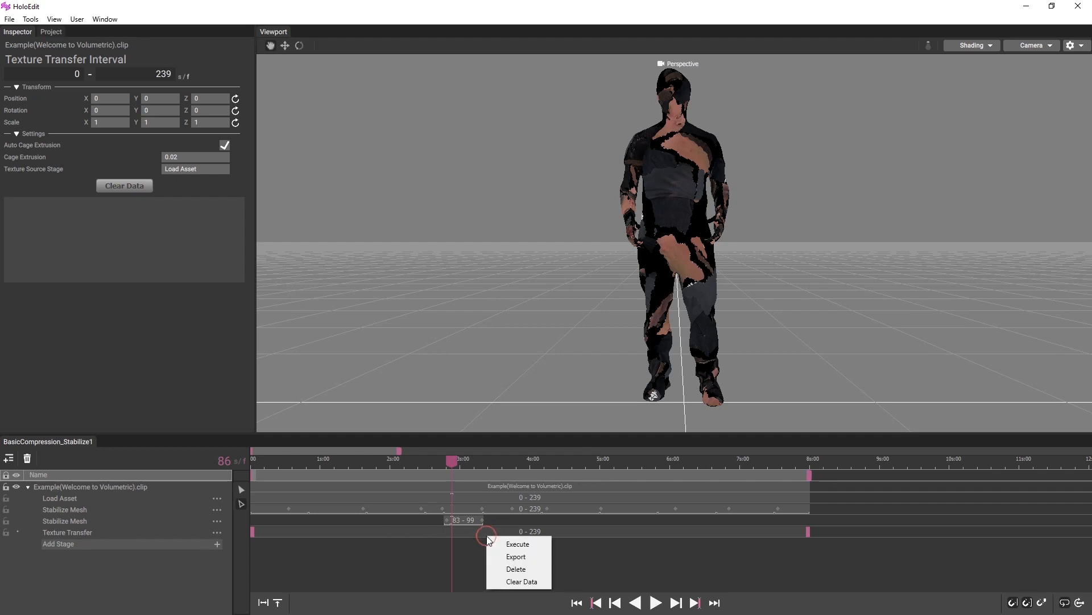
pyautogui.click(519, 544)
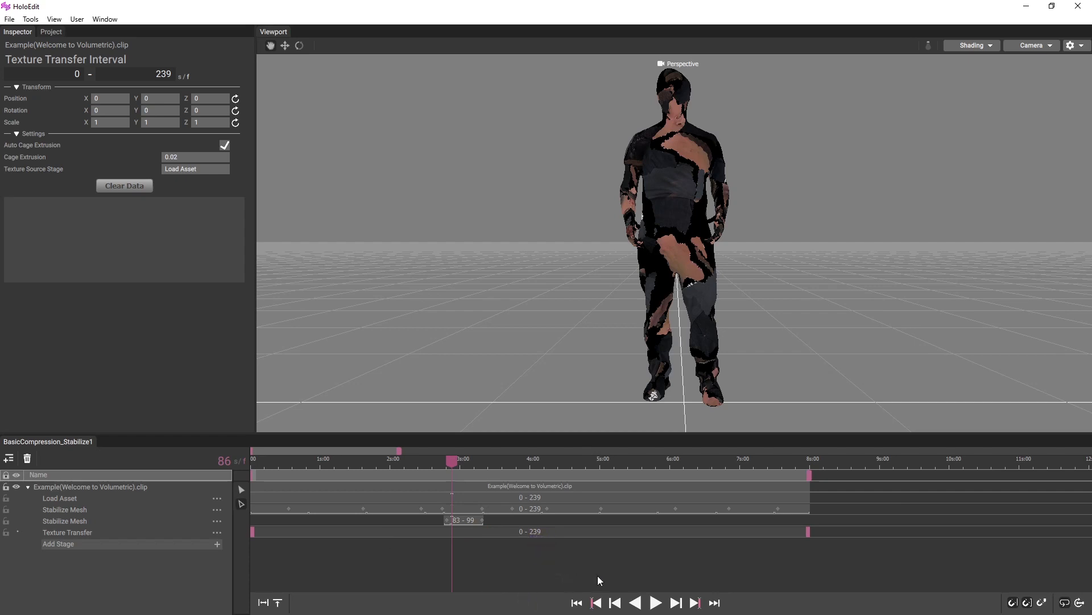